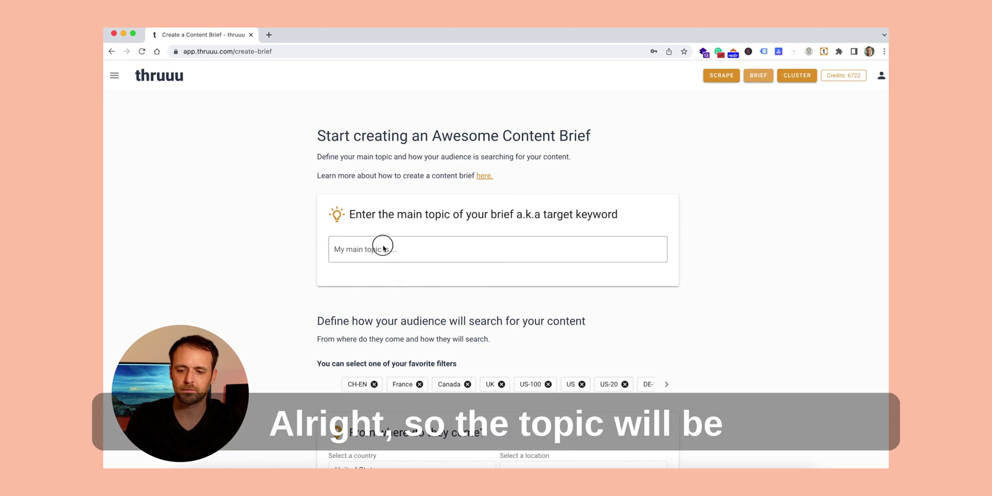
Step: Create the brief for 'what is a content brief' with United States, google.com, English, Desktop settings
{"action": "scroll", "coordinate": [494, 243], "scroll_direction": "down", "scroll_amount": 10}
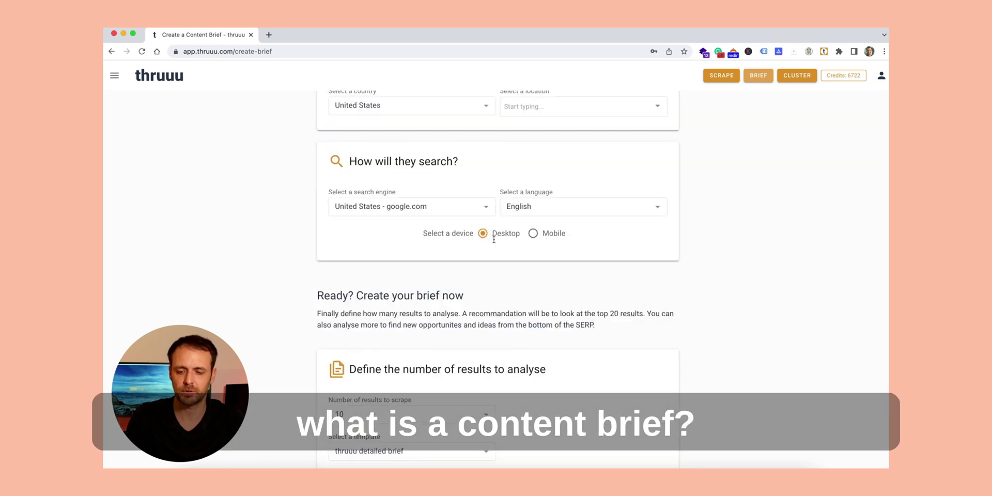
{"action": "left_click", "coordinate": [397, 326]}
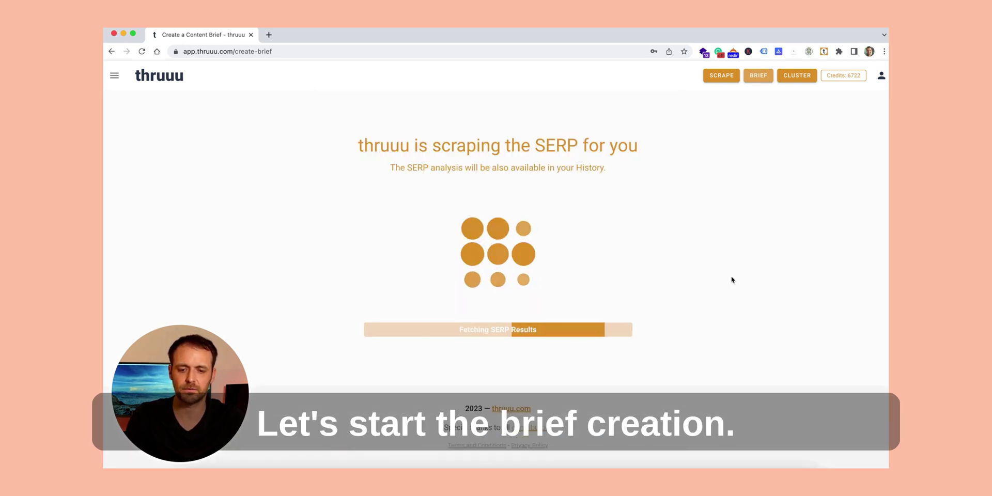
{"action": "scroll", "coordinate": [731, 280], "scroll_direction": "down", "scroll_amount": 5}
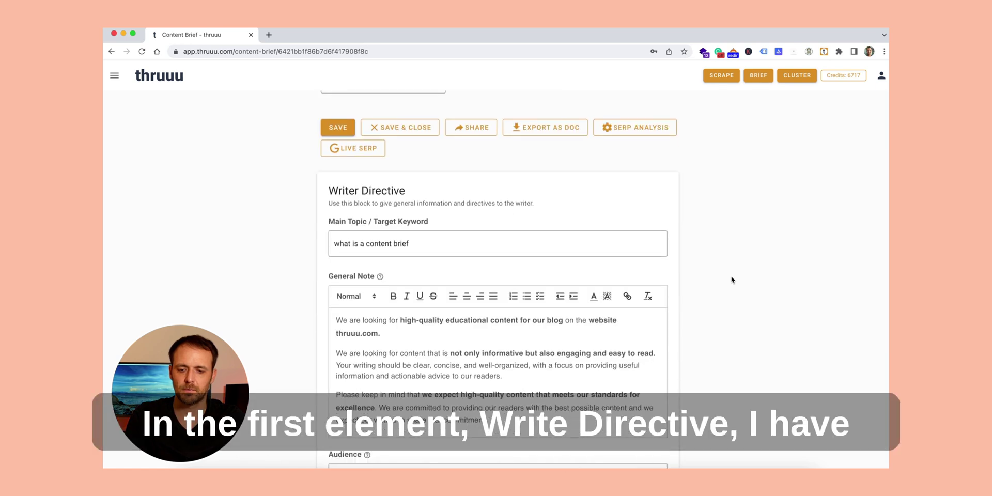
Step: Apply a ChatGPT-generated informational search intent analysis to the Search Intent field
{"action": "scroll", "coordinate": [504, 256], "scroll_direction": "down", "scroll_amount": 5}
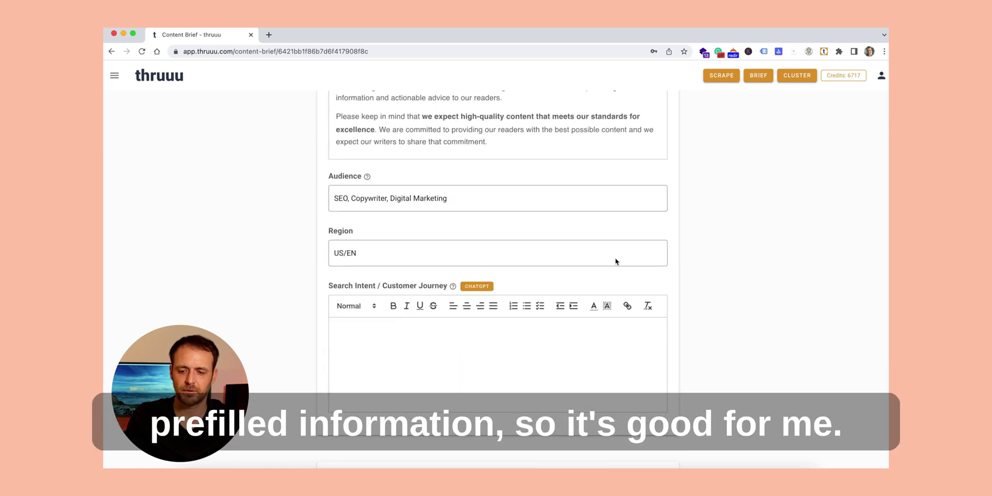
{"action": "left_click", "coordinate": [478, 243]}
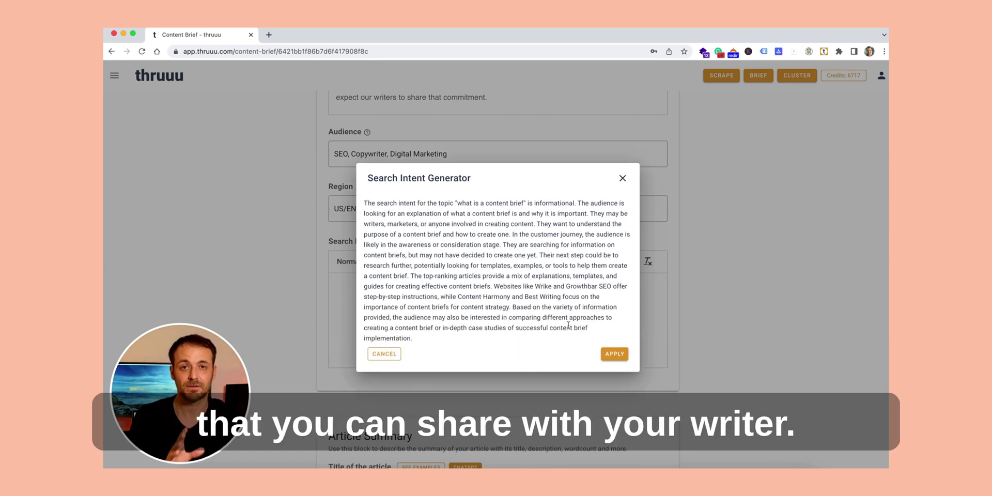
{"action": "left_click", "coordinate": [611, 355]}
Step: Apply the AI title 'The Ultimate Guide to Content Briefs: A How-To' and generate description ideas
{"action": "scroll", "coordinate": [568, 284], "scroll_direction": "down", "scroll_amount": 10}
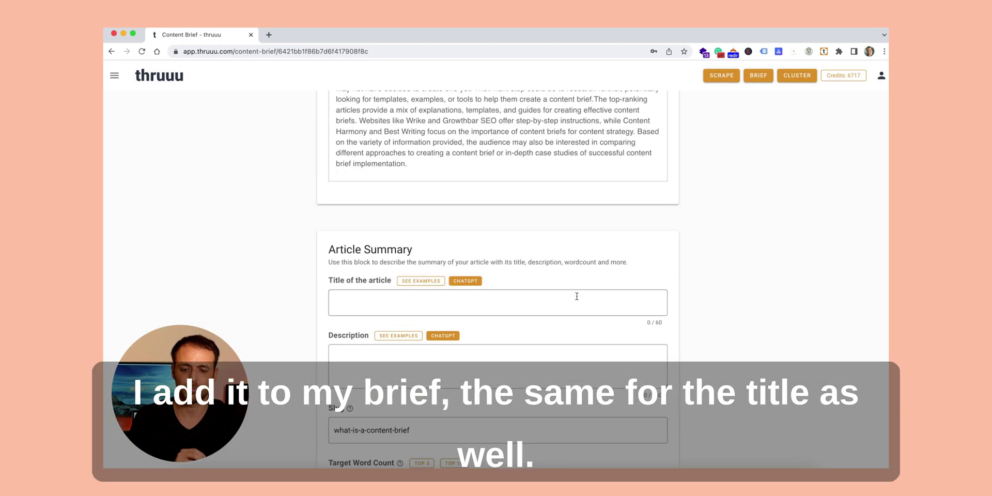
{"action": "left_click", "coordinate": [464, 174]}
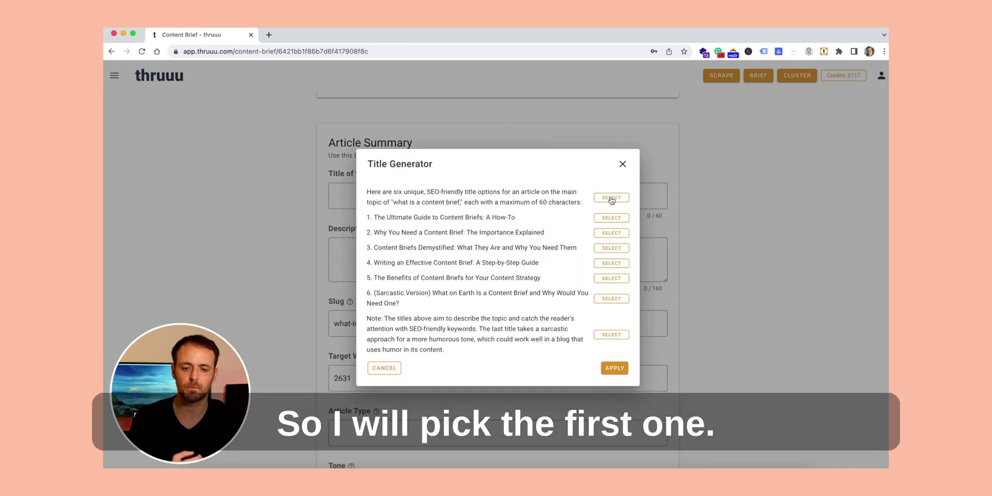
{"action": "left_click", "coordinate": [610, 218]}
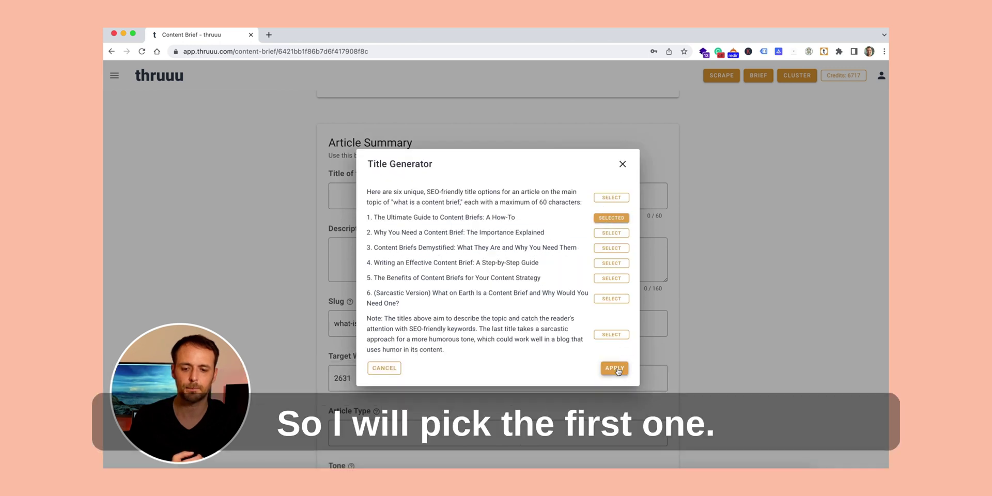
{"action": "left_click", "coordinate": [615, 368]}
{"action": "left_click", "coordinate": [443, 230]}
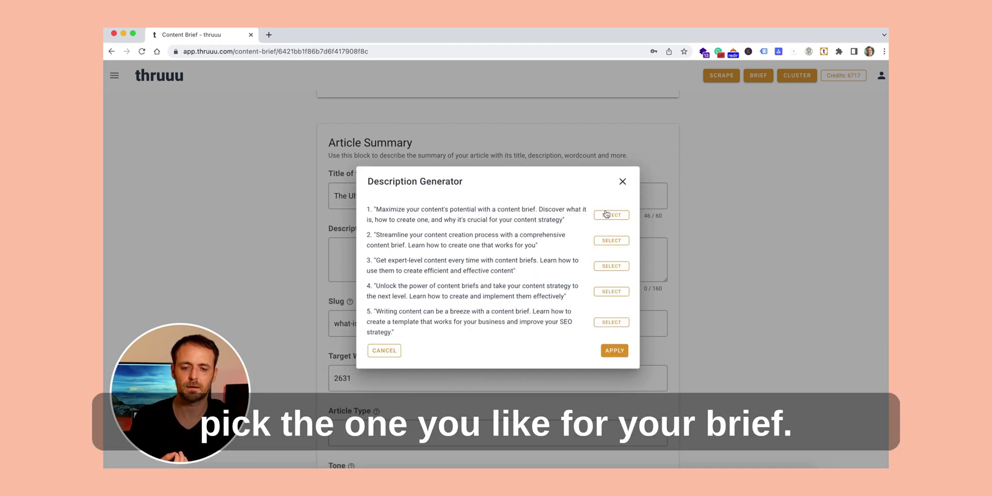
Step: Use the first AI description, set Article Type to Blog post and Tone to Friendly
{"action": "left_click", "coordinate": [615, 350]}
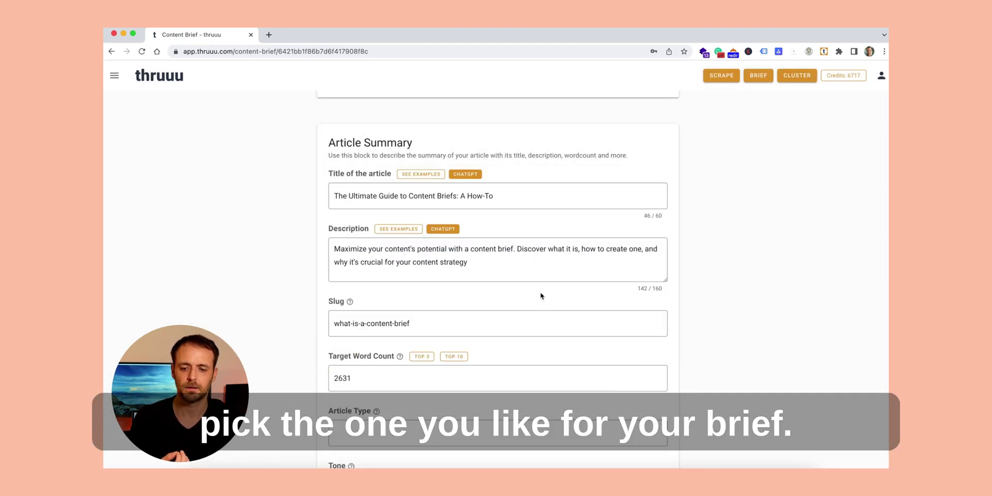
{"action": "scroll", "coordinate": [537, 293], "scroll_direction": "down", "scroll_amount": 2}
{"action": "scroll", "coordinate": [530, 289], "scroll_direction": "down", "scroll_amount": 2}
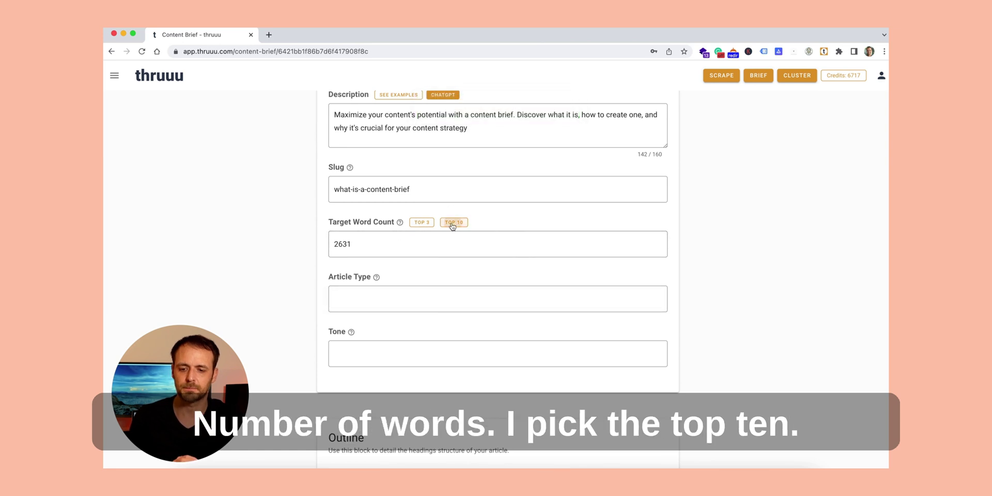
{"action": "left_click", "coordinate": [395, 292]}
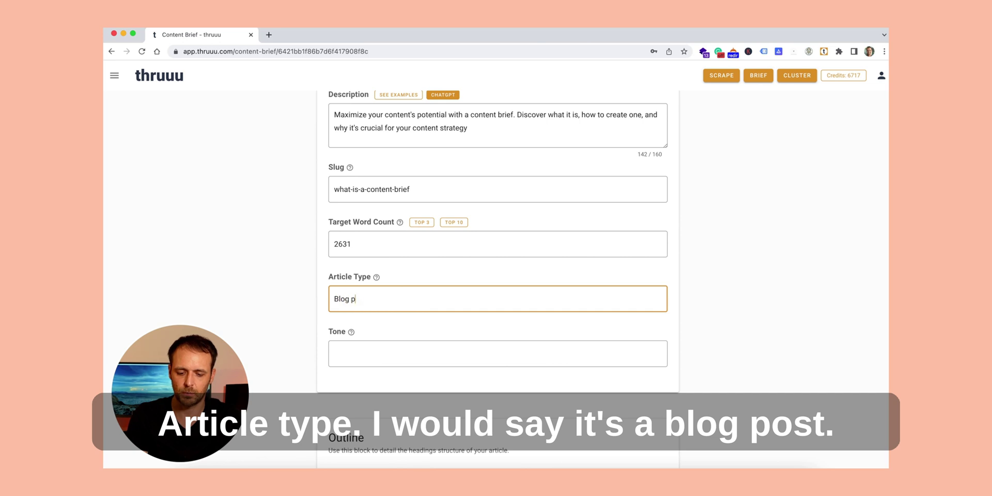
{"action": "left_click", "coordinate": [357, 354]}
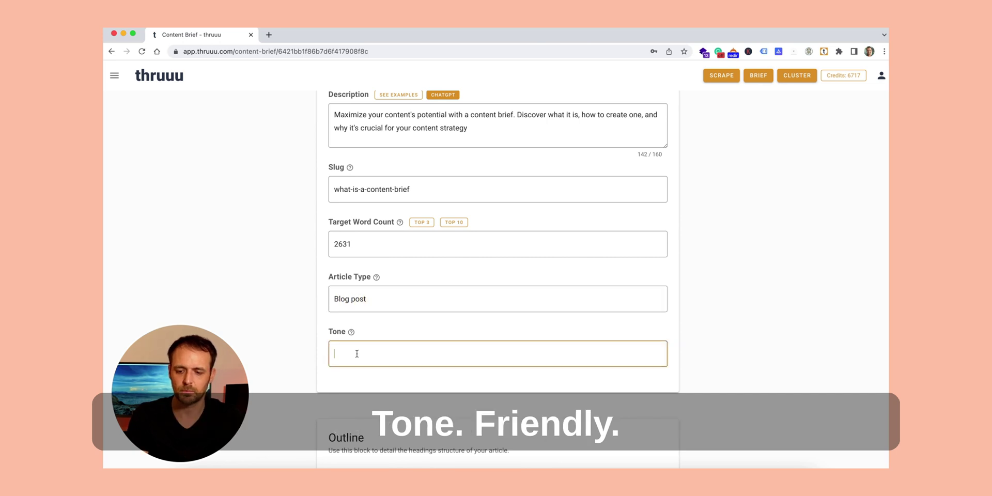
{"action": "scroll", "coordinate": [446, 316], "scroll_direction": "down", "scroll_amount": 8}
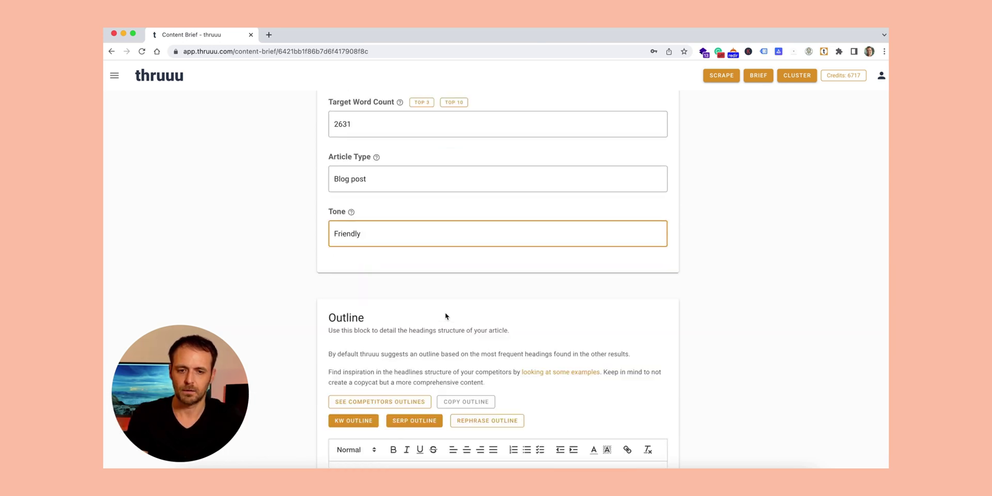
Step: Replace the default outline headings with the ChatGPT keyword outline, including 'Why is a Content Brief Important?'
{"action": "left_click", "coordinate": [489, 300]}
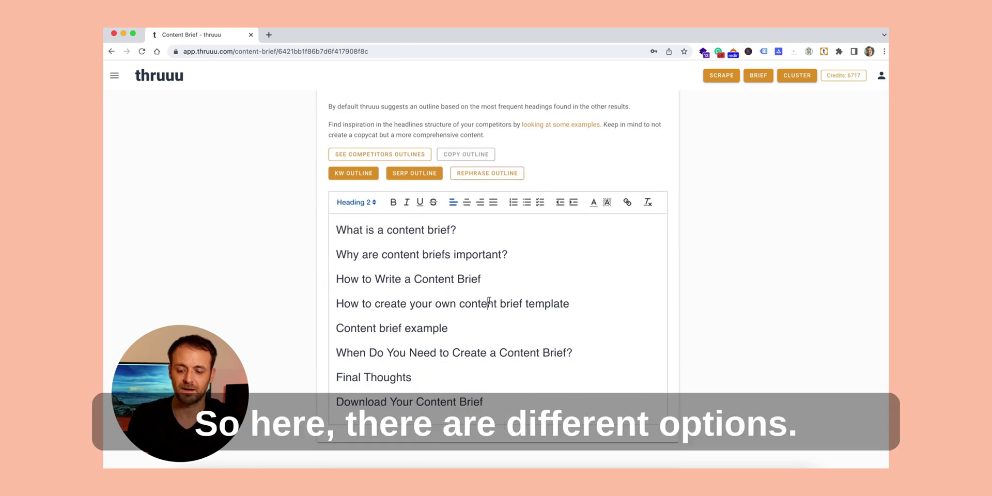
{"action": "key", "text": "ctrl+a"}
{"action": "key", "text": "BackSpace"}
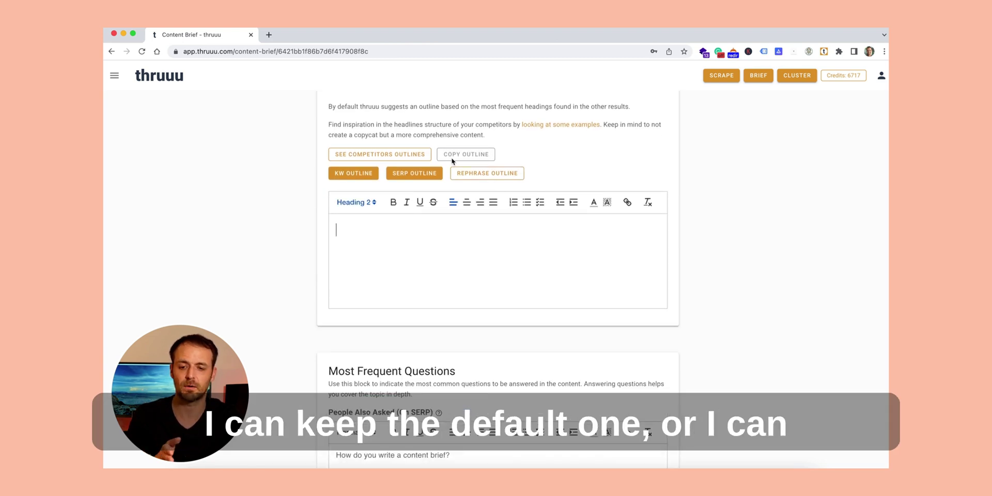
{"action": "left_click", "coordinate": [364, 176]}
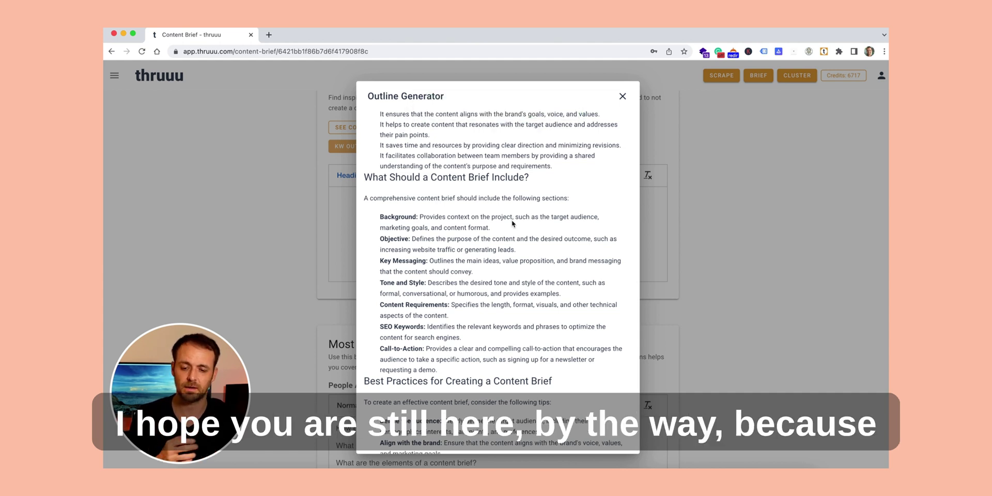
{"action": "scroll", "coordinate": [512, 223], "scroll_direction": "down", "scroll_amount": 3}
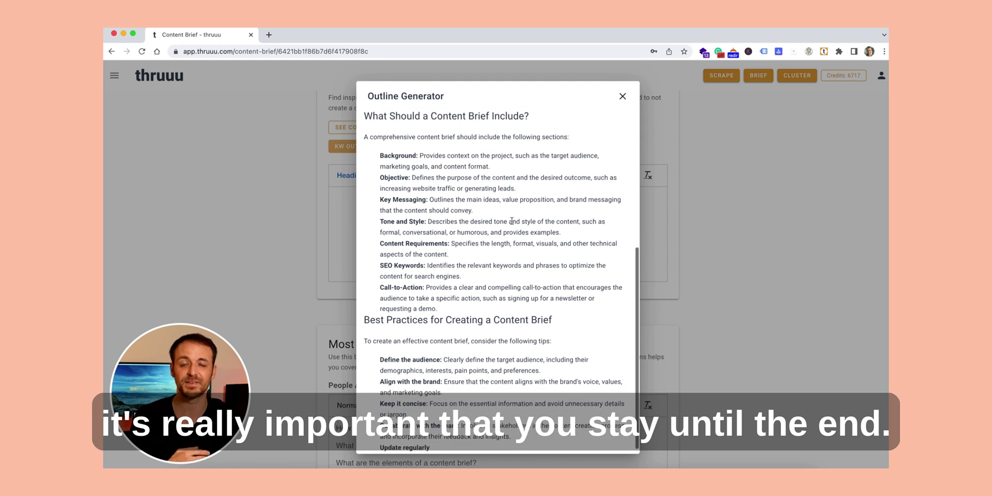
{"action": "scroll", "coordinate": [512, 223], "scroll_direction": "down", "scroll_amount": 2}
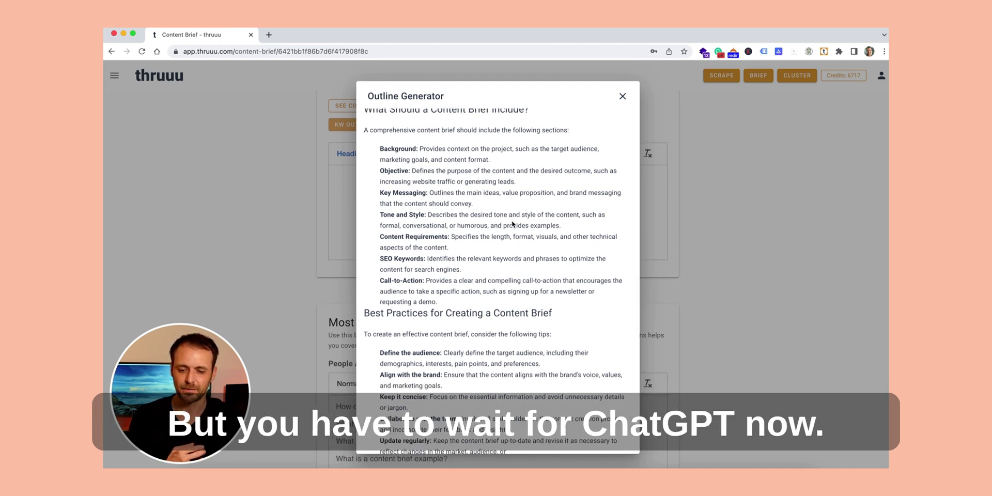
{"action": "scroll", "coordinate": [512, 223], "scroll_direction": "down", "scroll_amount": 2}
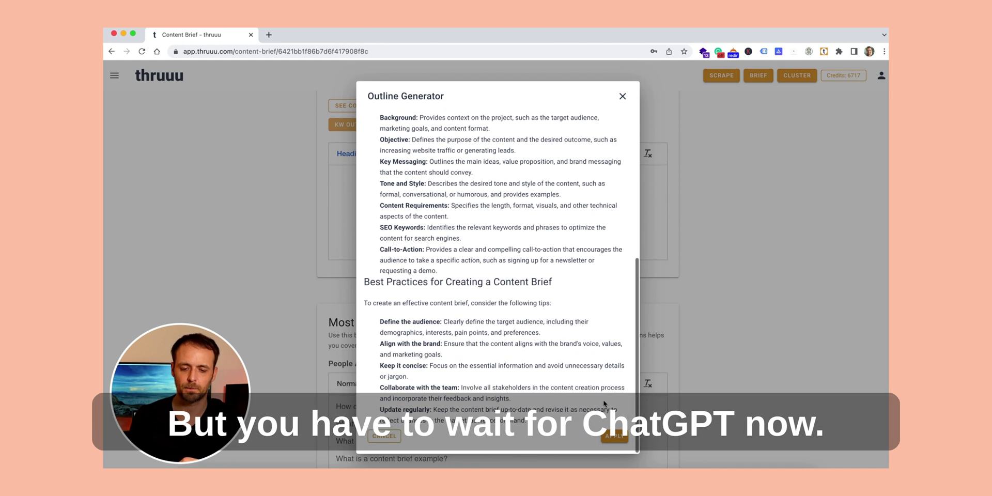
{"action": "left_click", "coordinate": [614, 437]}
Step: Copy the brief's public share link and paste it into a new browser tab's address bar
{"action": "scroll", "coordinate": [583, 311], "scroll_direction": "down", "scroll_amount": 5}
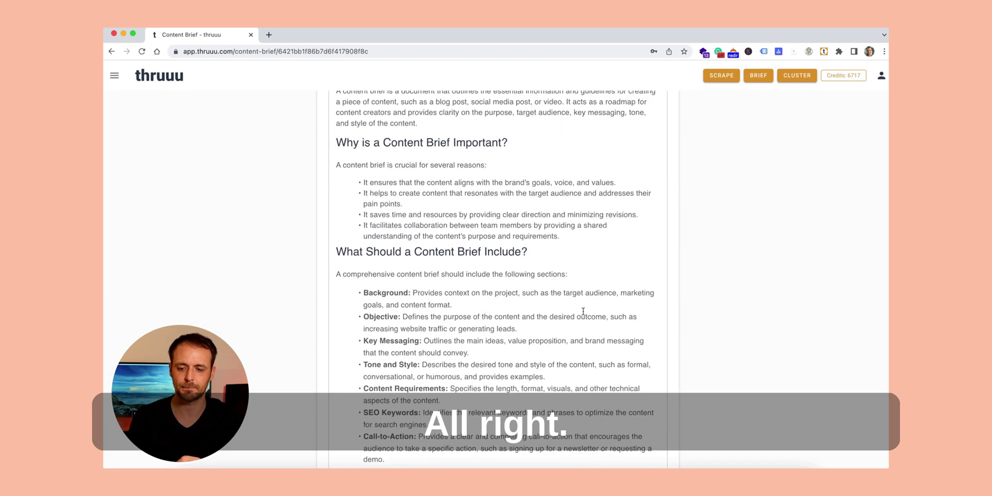
{"action": "scroll", "coordinate": [583, 311], "scroll_direction": "down", "scroll_amount": 10}
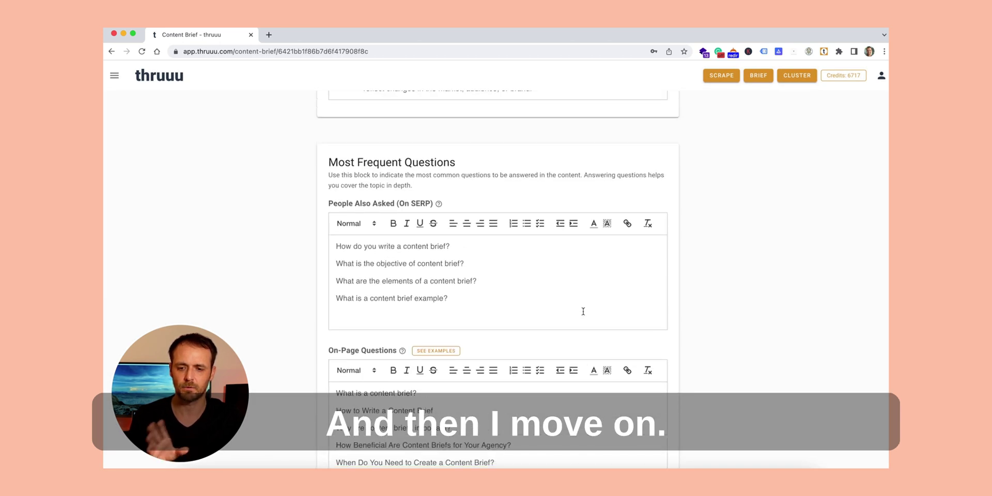
{"action": "scroll", "coordinate": [583, 311], "scroll_direction": "down", "scroll_amount": 6}
{"action": "scroll", "coordinate": [583, 313], "scroll_direction": "down", "scroll_amount": 12}
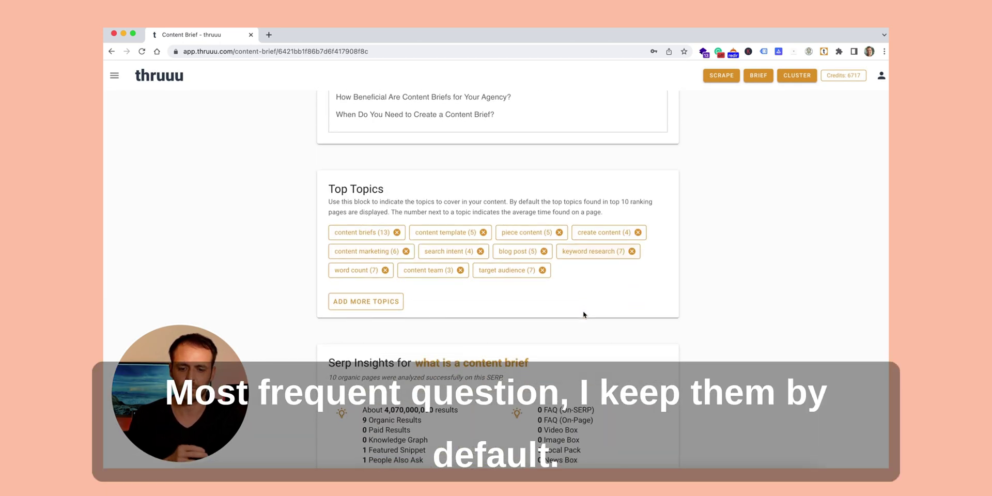
{"action": "scroll", "coordinate": [583, 313], "scroll_direction": "down", "scroll_amount": 8}
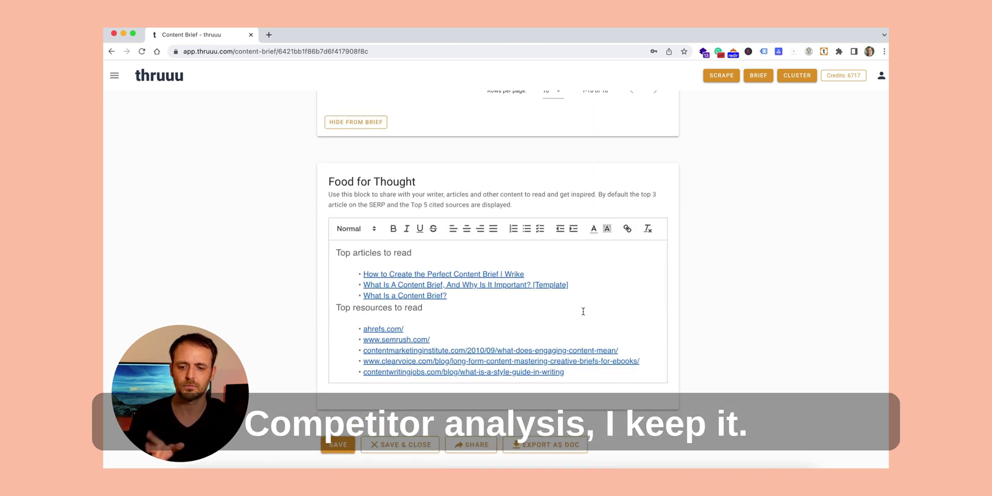
{"action": "scroll", "coordinate": [583, 312], "scroll_direction": "down", "scroll_amount": 1}
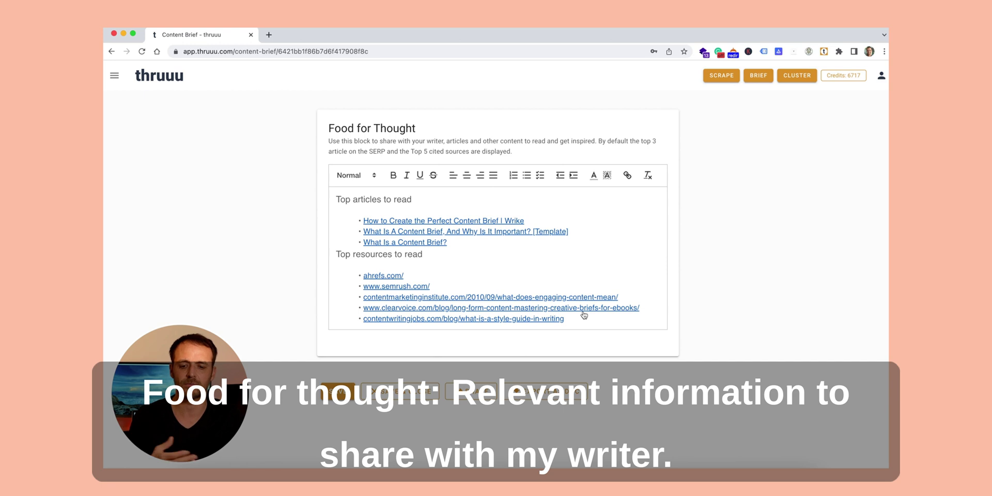
{"action": "left_click", "coordinate": [471, 391]}
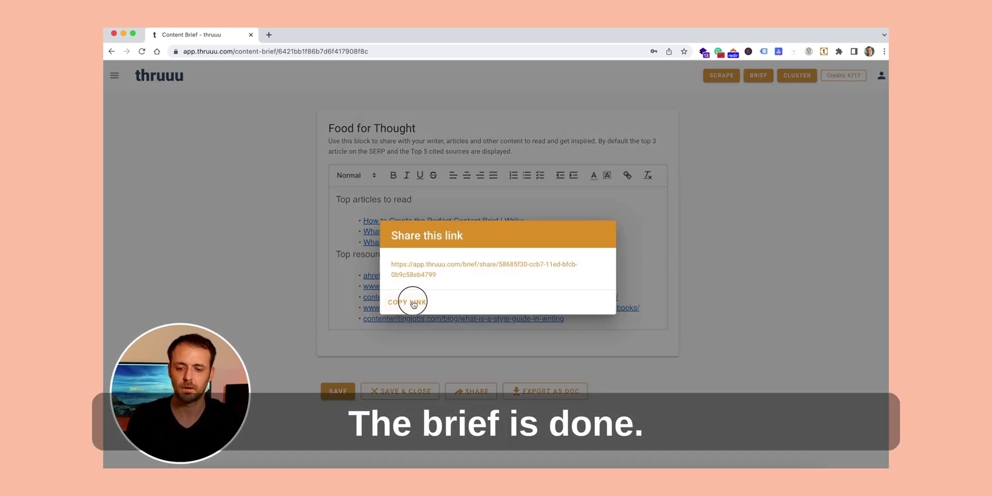
{"action": "left_click", "coordinate": [413, 304]}
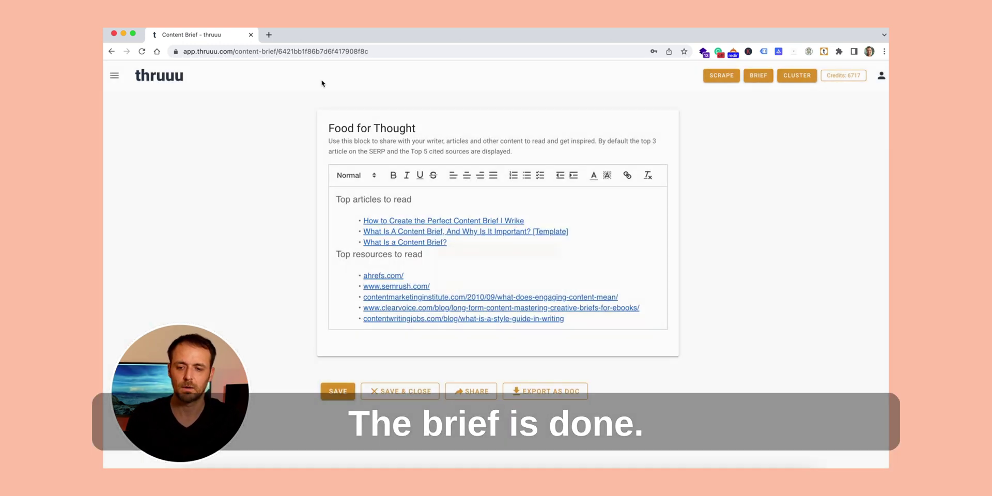
{"action": "left_click", "coordinate": [268, 35]}
Step: Load the public brief page and scroll down through it from Goal and Directive
{"action": "key", "text": "Return"}
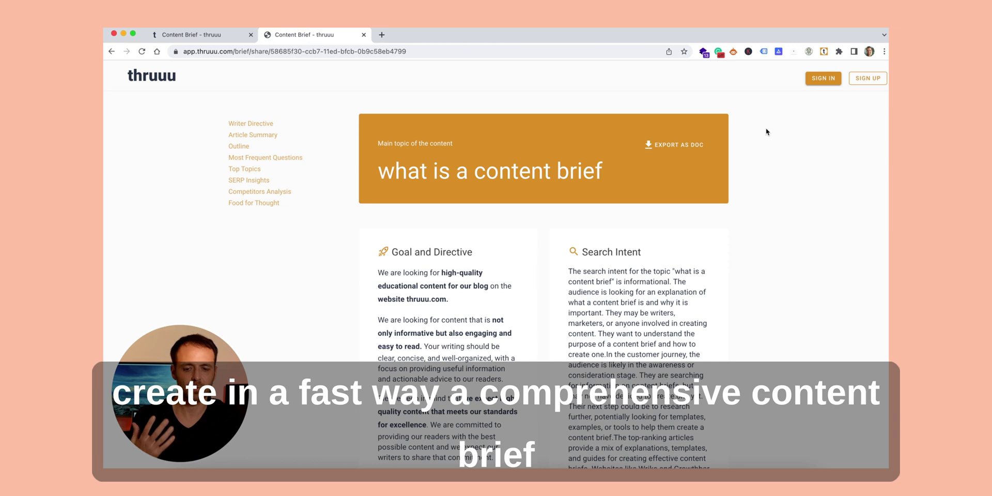
{"action": "scroll", "coordinate": [766, 132], "scroll_direction": "down", "scroll_amount": 3}
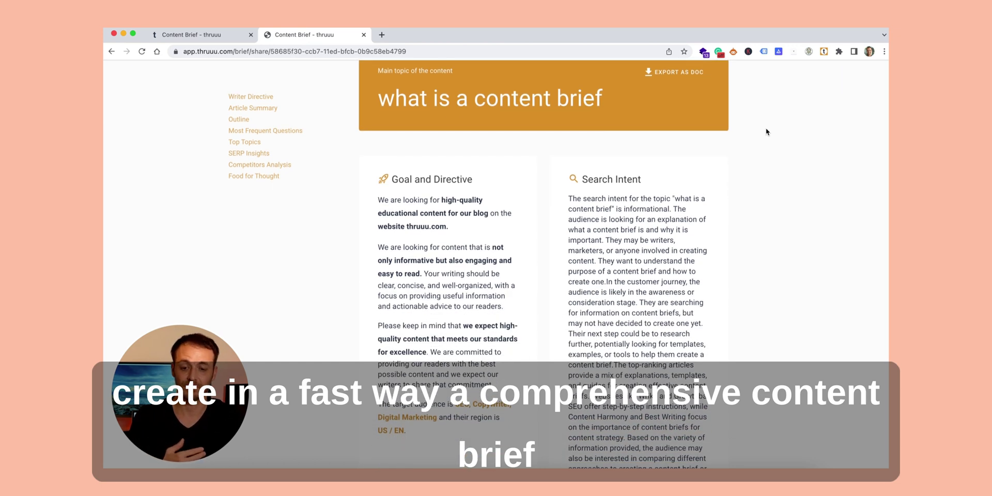
{"action": "scroll", "coordinate": [766, 132], "scroll_direction": "down", "scroll_amount": 1}
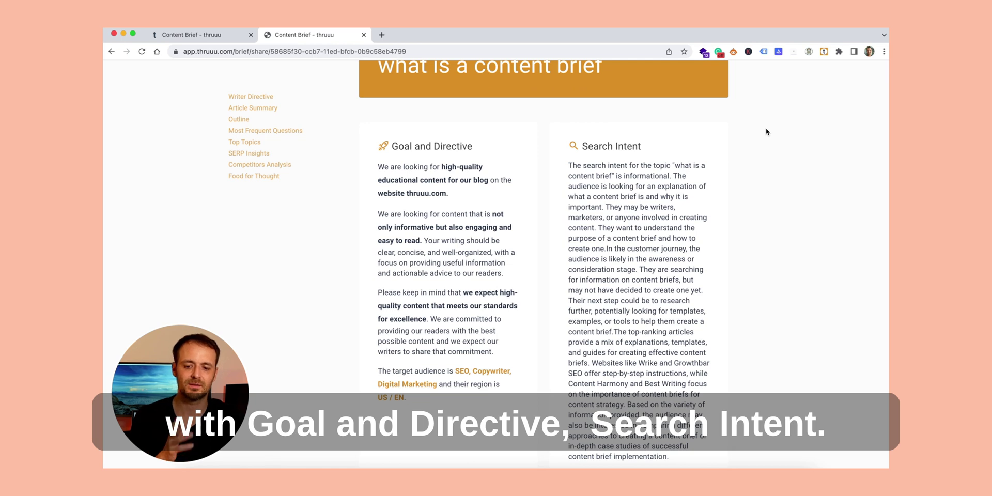
{"action": "scroll", "coordinate": [766, 132], "scroll_direction": "down", "scroll_amount": 15}
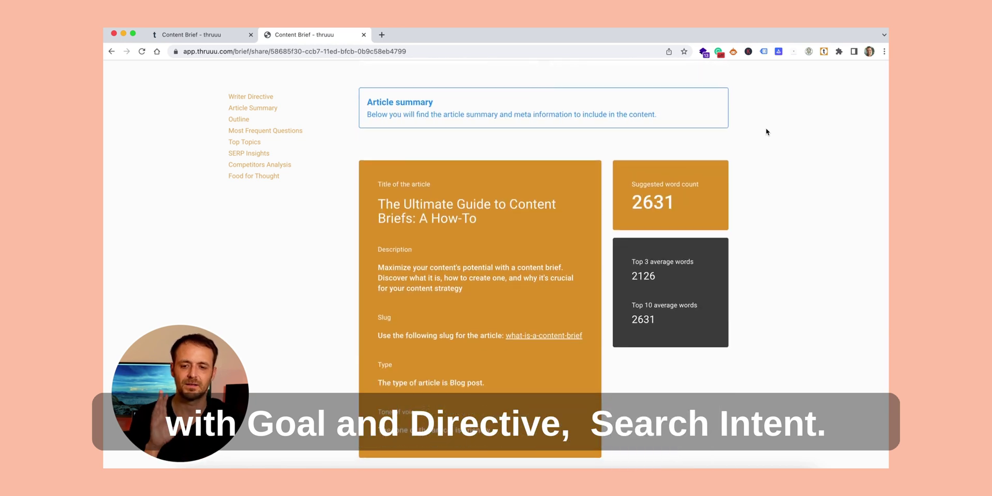
{"action": "scroll", "coordinate": [767, 131], "scroll_direction": "down", "scroll_amount": 10}
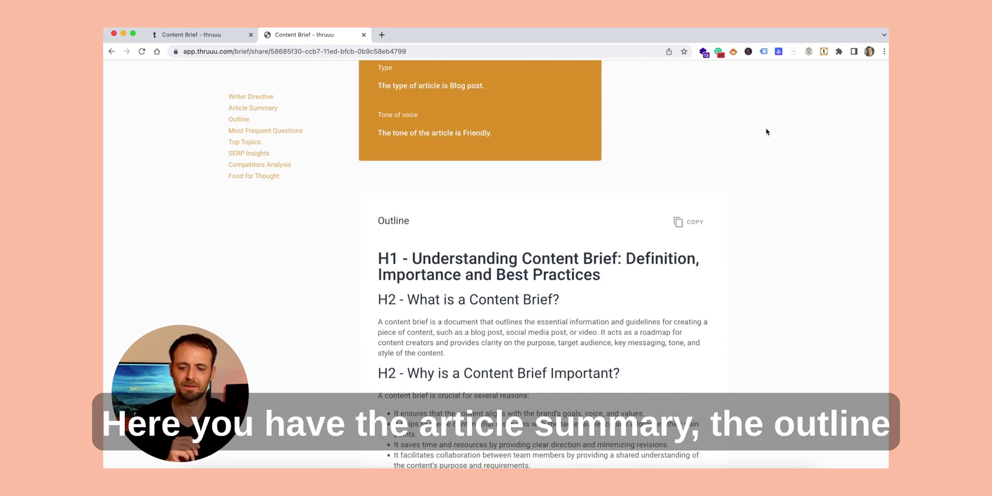
{"action": "scroll", "coordinate": [767, 132], "scroll_direction": "down", "scroll_amount": 16}
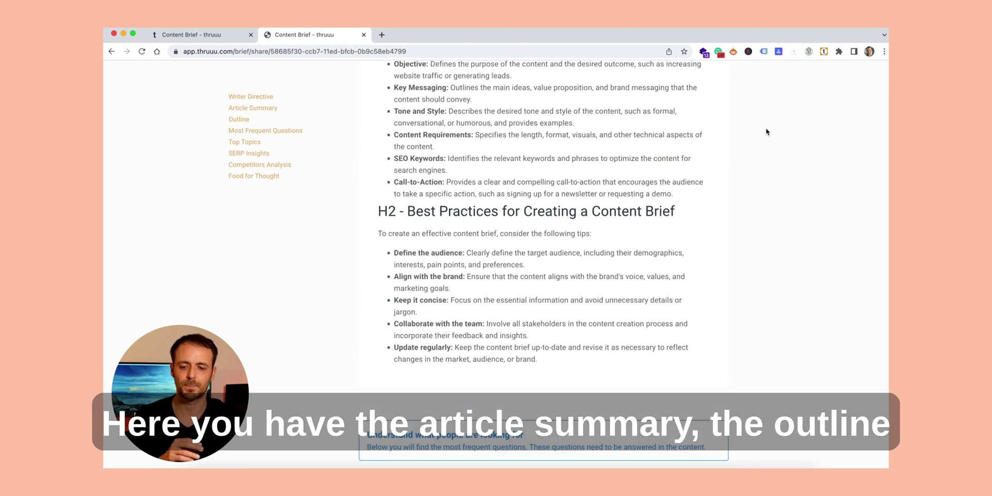
{"action": "scroll", "coordinate": [767, 132], "scroll_direction": "down", "scroll_amount": 11}
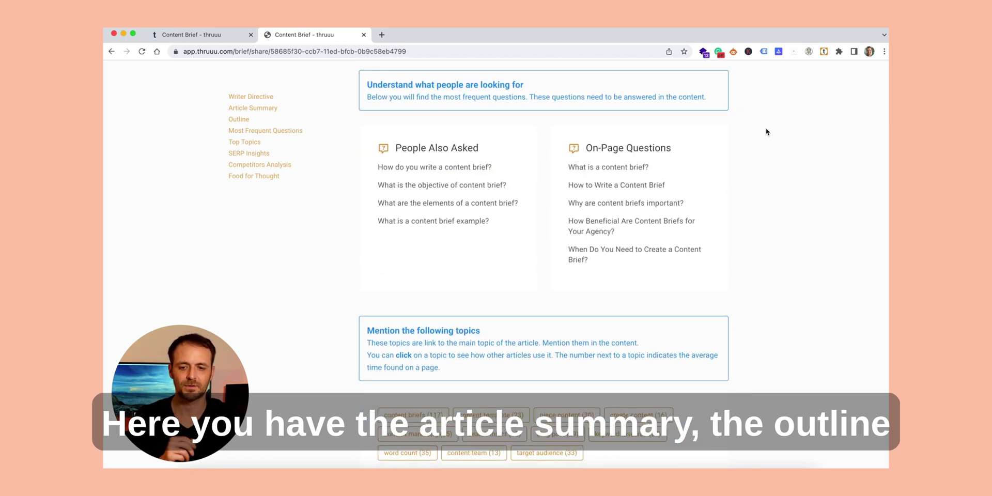
{"action": "scroll", "coordinate": [767, 132], "scroll_direction": "down", "scroll_amount": 9}
Step: Inspect the 'piece content' topic usages, finish reviewing the page, and return to the editor tab
{"action": "left_click", "coordinate": [570, 144]}
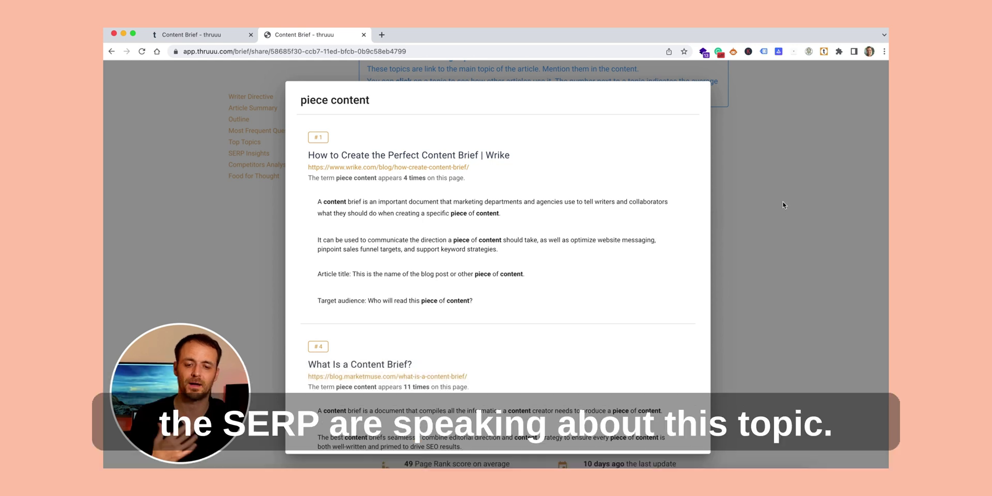
{"action": "left_click", "coordinate": [782, 205]}
{"action": "scroll", "coordinate": [783, 205], "scroll_direction": "down", "scroll_amount": 3}
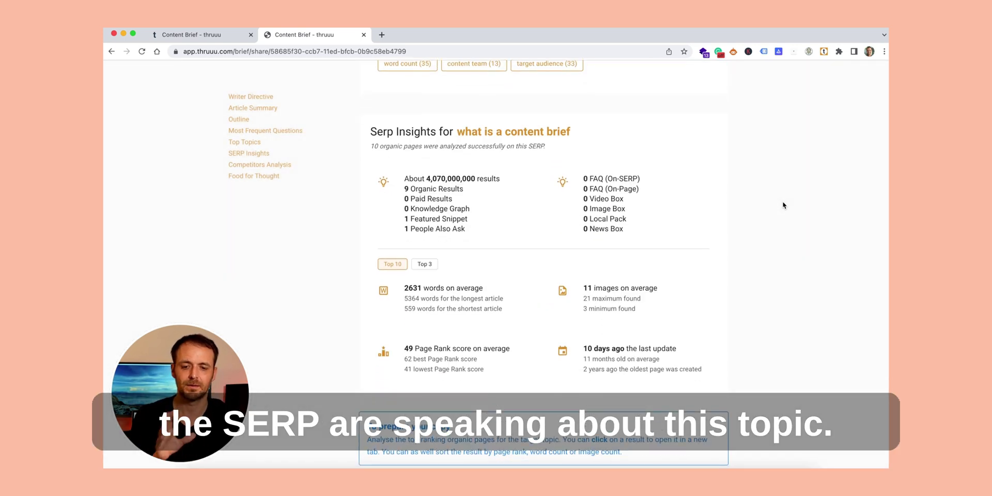
{"action": "scroll", "coordinate": [783, 205], "scroll_direction": "down", "scroll_amount": 8}
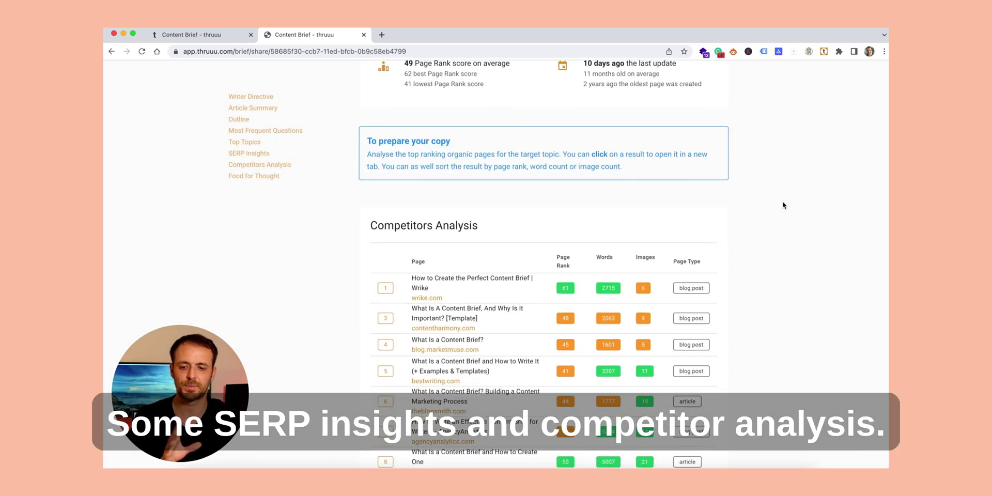
{"action": "scroll", "coordinate": [782, 205], "scroll_direction": "down", "scroll_amount": 6}
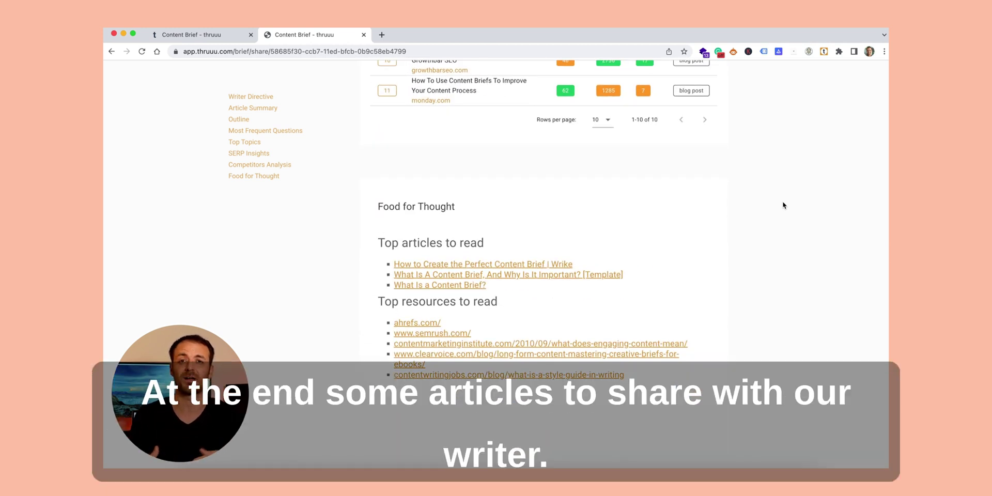
{"action": "scroll", "coordinate": [782, 205], "scroll_direction": "down", "scroll_amount": 2}
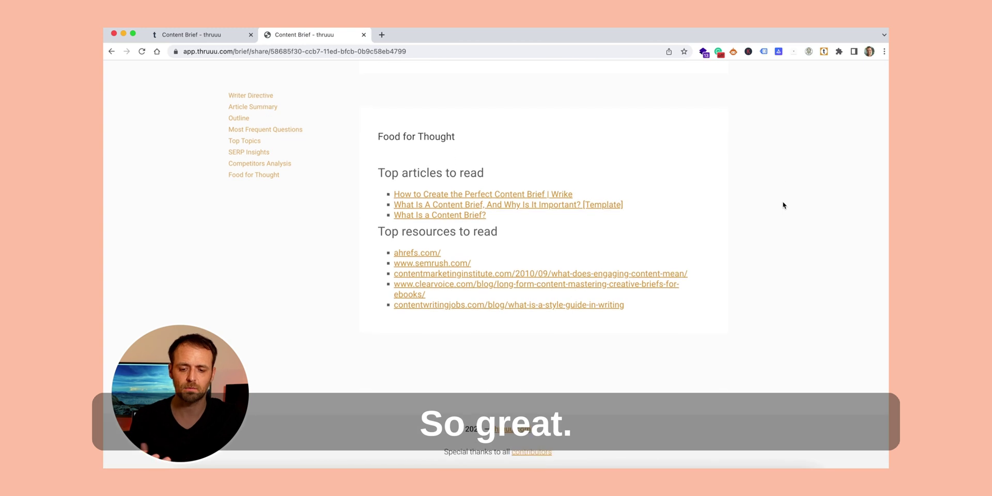
{"action": "scroll", "coordinate": [783, 205], "scroll_direction": "up", "scroll_amount": 2}
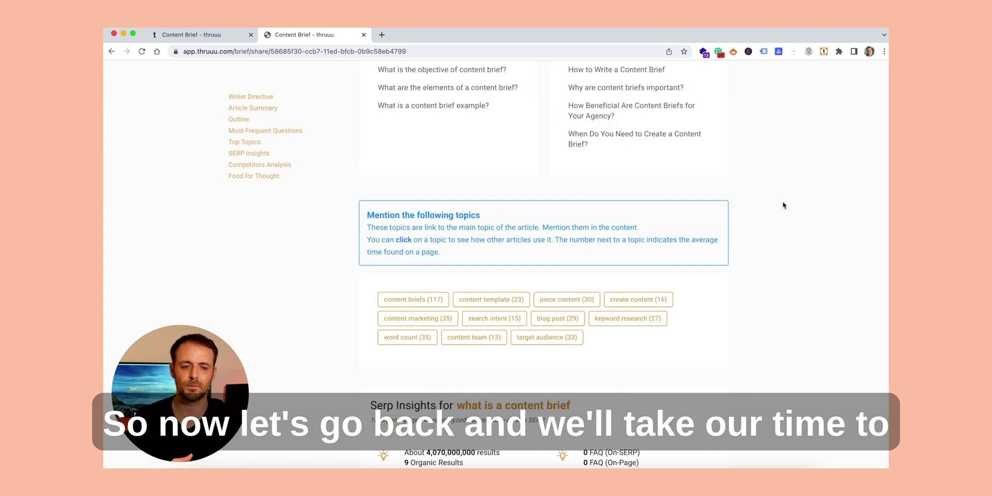
{"action": "scroll", "coordinate": [782, 205], "scroll_direction": "up", "scroll_amount": 15}
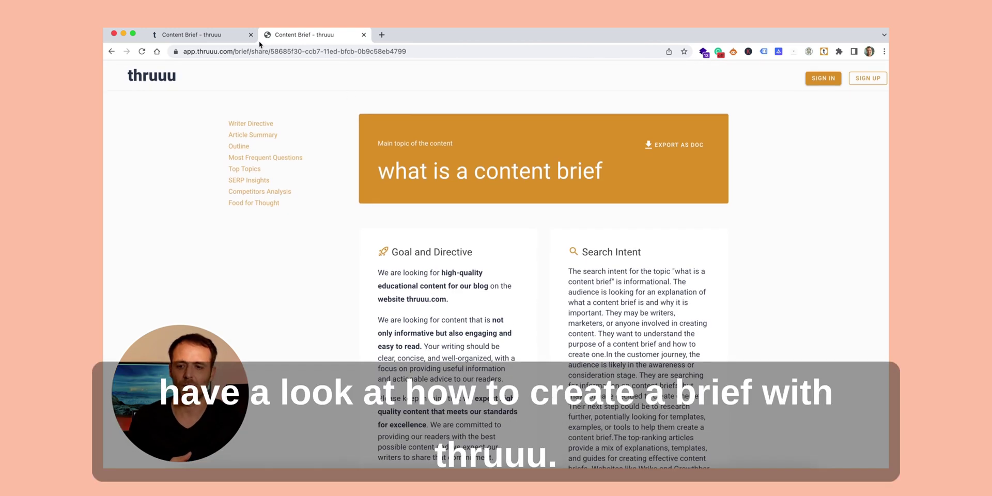
{"action": "left_click", "coordinate": [235, 35]}
Step: Review the General Note, Audience 'SEO, Copywriter, Digital Marketing' and Region 'US/EN', then reach Search Intent
{"action": "scroll", "coordinate": [491, 221], "scroll_direction": "up", "scroll_amount": 20}
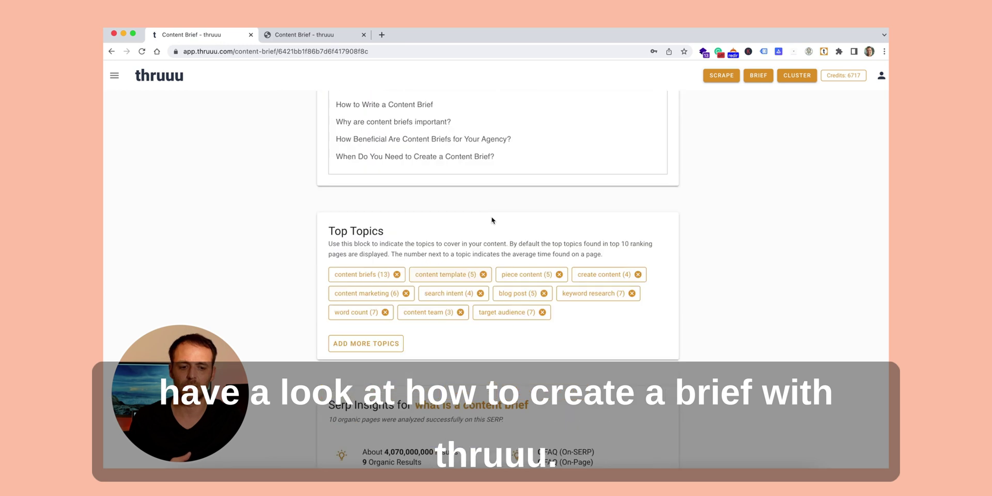
{"action": "scroll", "coordinate": [605, 211], "scroll_direction": "down", "scroll_amount": 5}
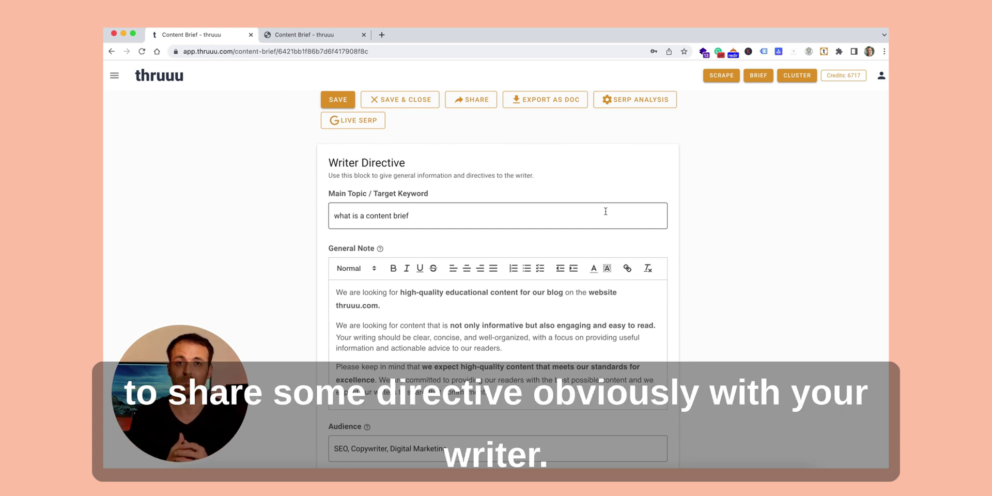
{"action": "scroll", "coordinate": [605, 211], "scroll_direction": "down", "scroll_amount": 1}
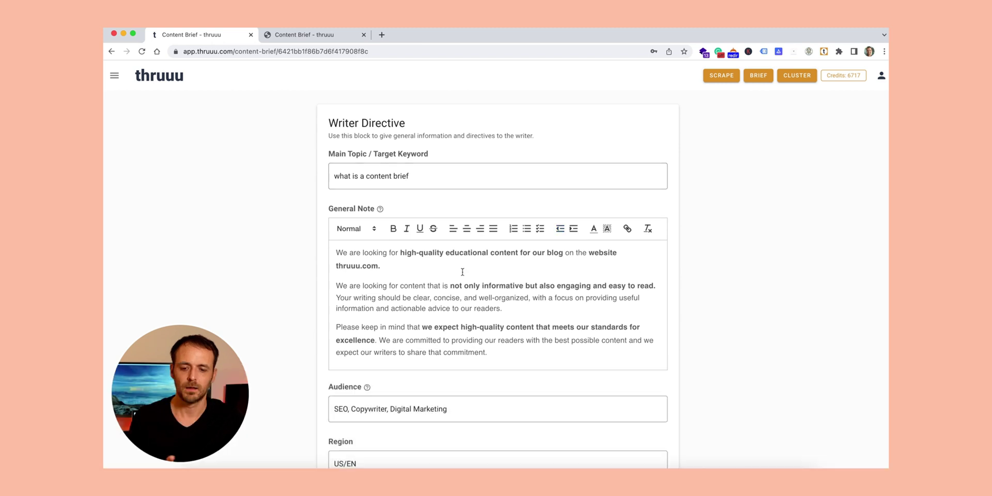
{"action": "left_click", "coordinate": [438, 274]}
{"action": "key", "text": "shift+alt+Right"}
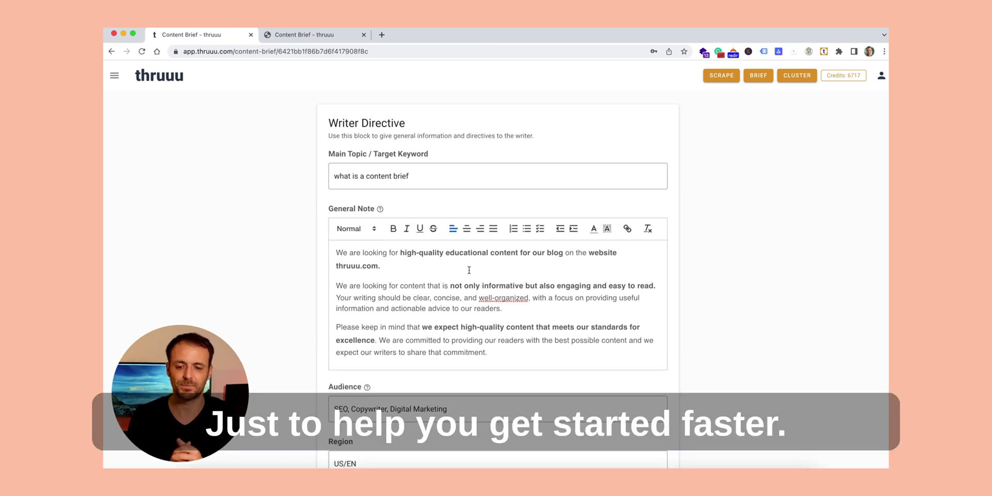
{"action": "scroll", "coordinate": [468, 269], "scroll_direction": "down", "scroll_amount": 3}
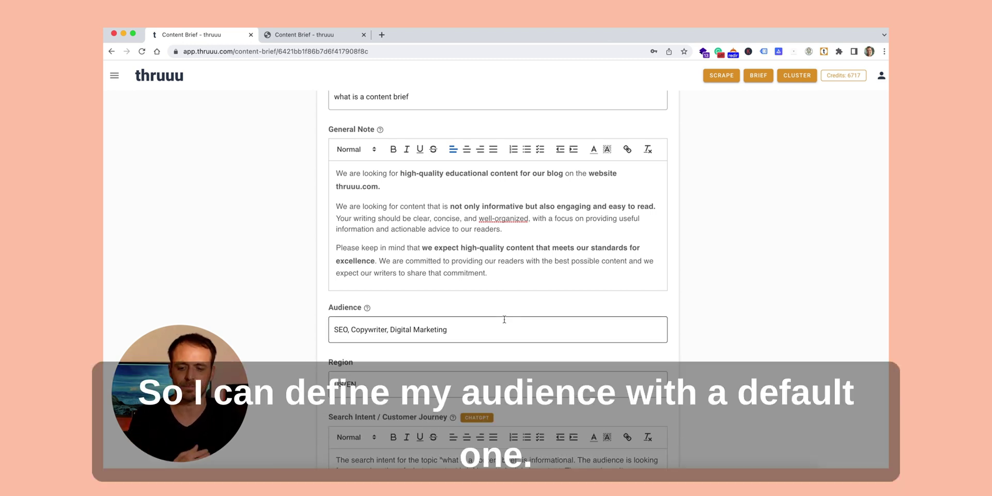
{"action": "scroll", "coordinate": [504, 320], "scroll_direction": "down", "scroll_amount": 3}
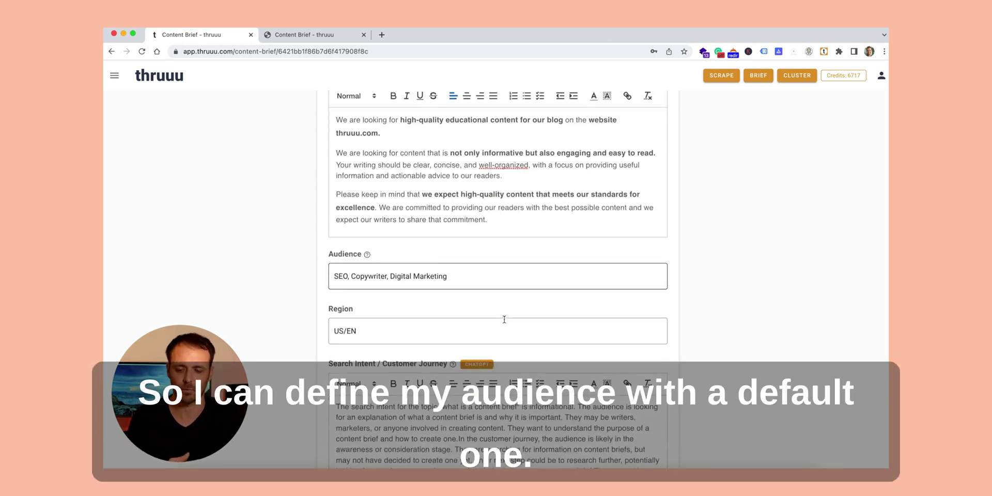
{"action": "scroll", "coordinate": [433, 287], "scroll_direction": "down", "scroll_amount": 4}
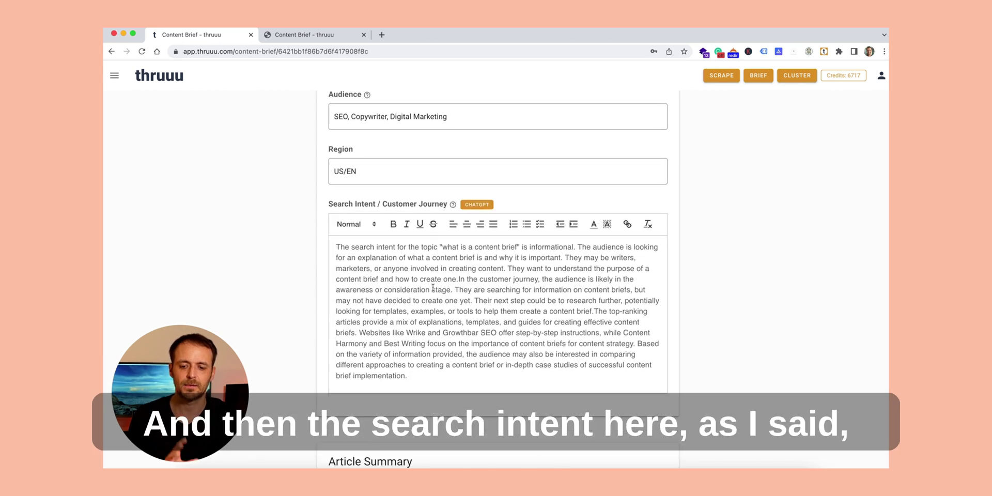
Step: Split the search intent text into a new paragraph at 'They' and bold 'informational'
{"action": "left_click", "coordinate": [566, 257]}
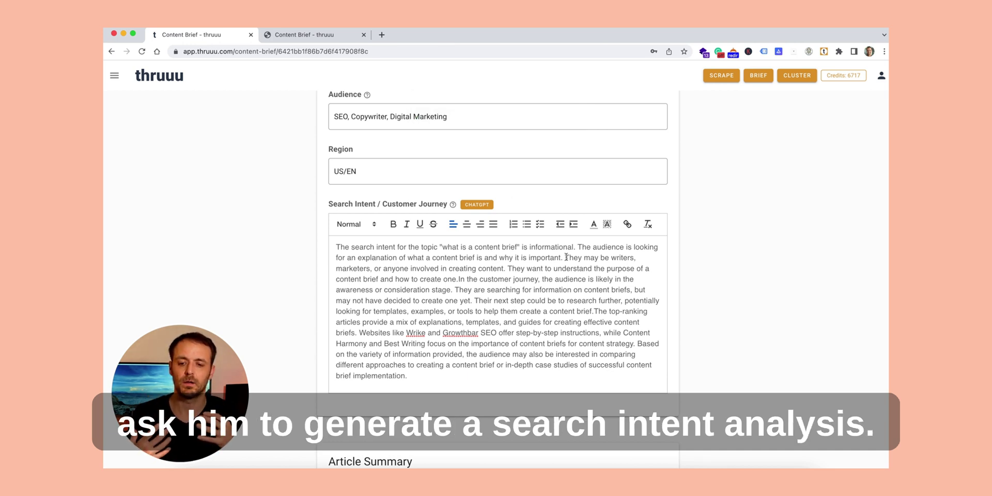
{"action": "left_click", "coordinate": [566, 257]}
{"action": "key", "text": "Return"}
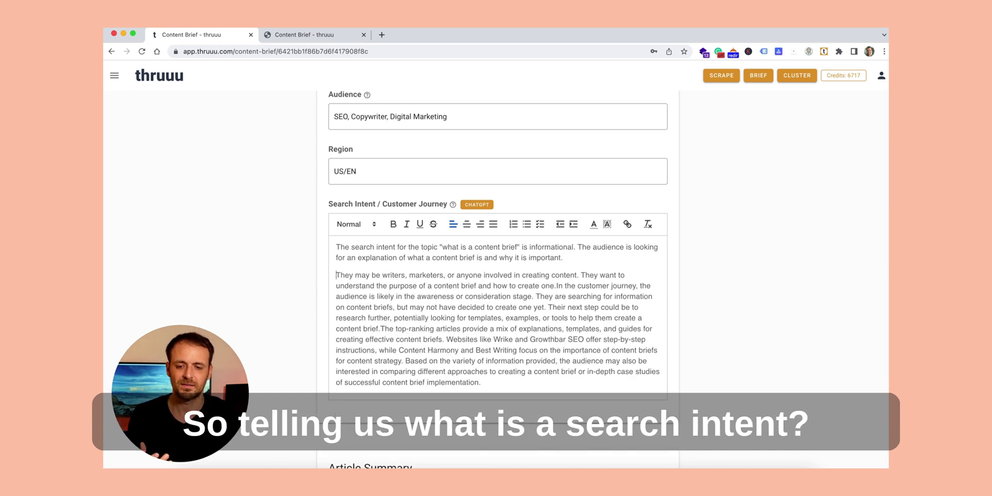
{"action": "double_click", "coordinate": [548, 245]}
{"action": "key", "text": "ctrl+b"}
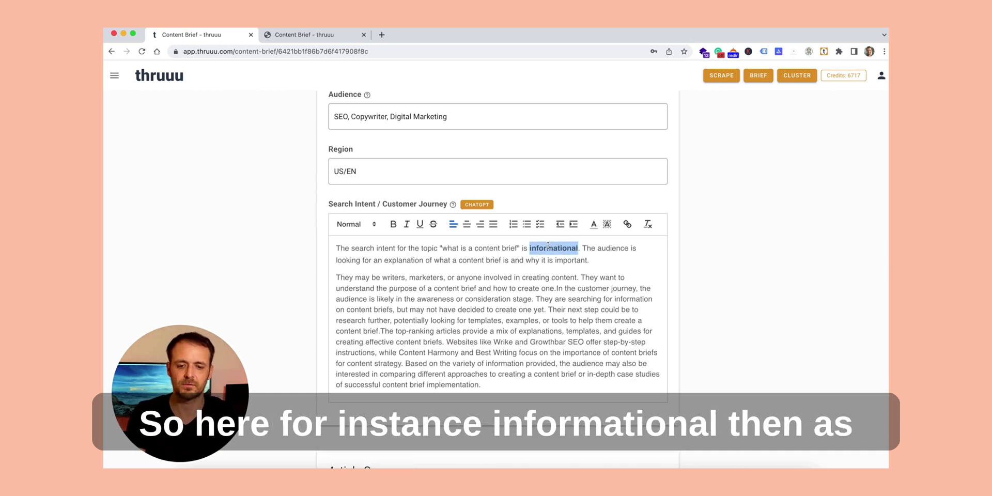
Step: Start new paragraphs at 'They are searching' and 'Websites like Wrike', bolding 'customer journey'
{"action": "left_click", "coordinate": [444, 290]}
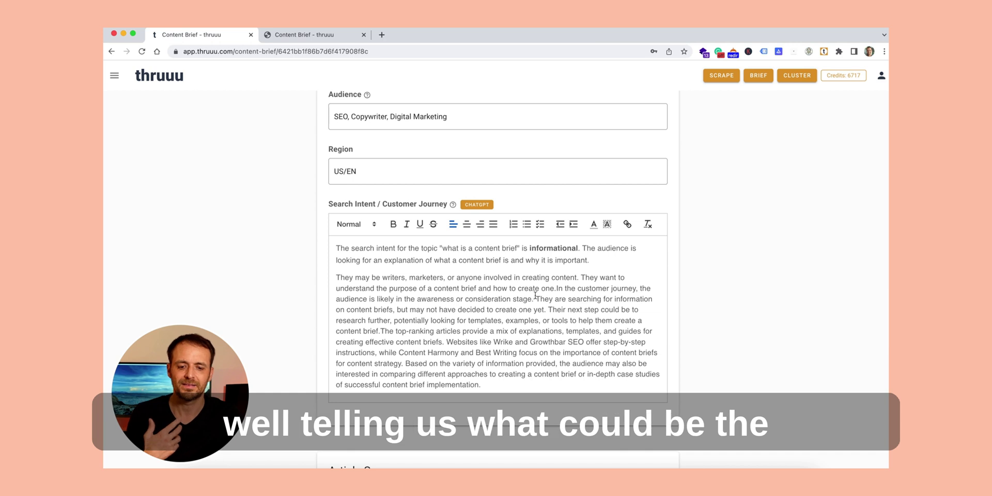
{"action": "left_click", "coordinate": [536, 298]}
{"action": "key", "text": "Return"}
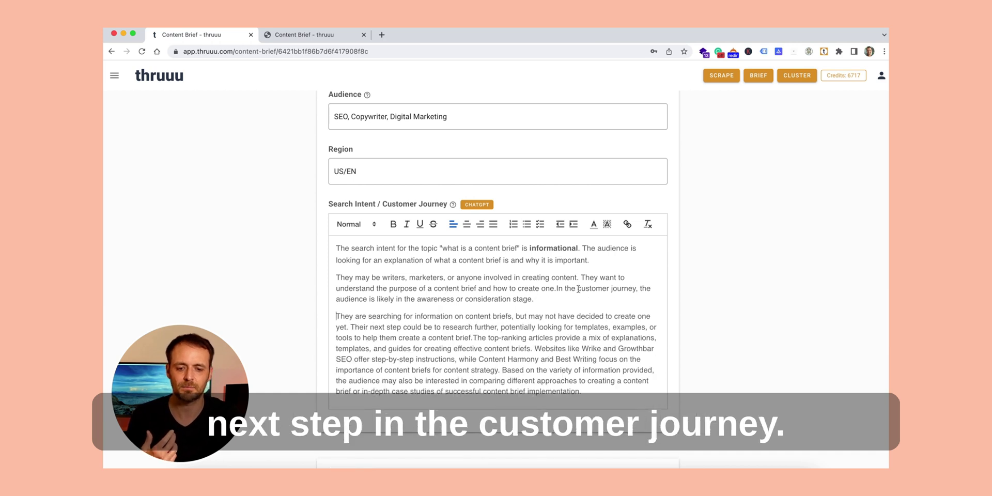
{"action": "left_click_drag", "start_coordinate": [578, 289], "coordinate": [636, 289]}
{"action": "key", "text": "ctrl+b"}
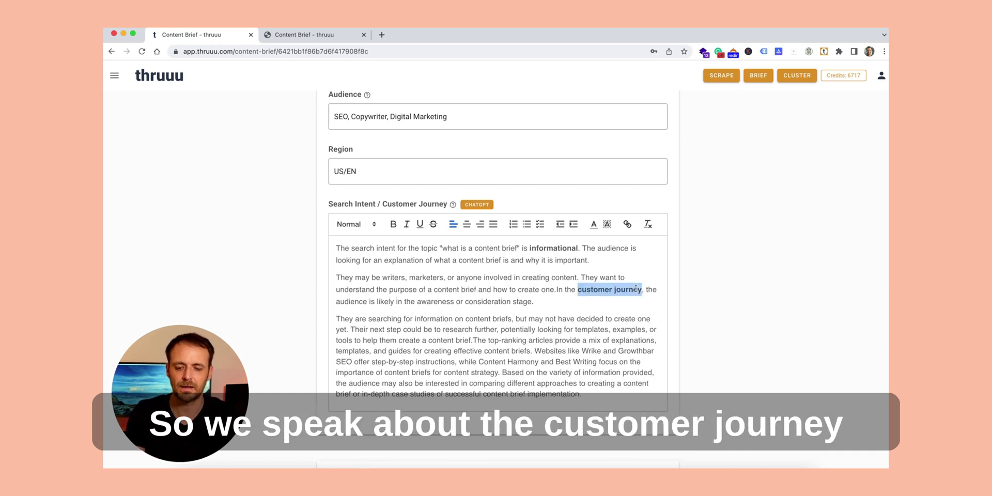
{"action": "left_click", "coordinate": [533, 351]}
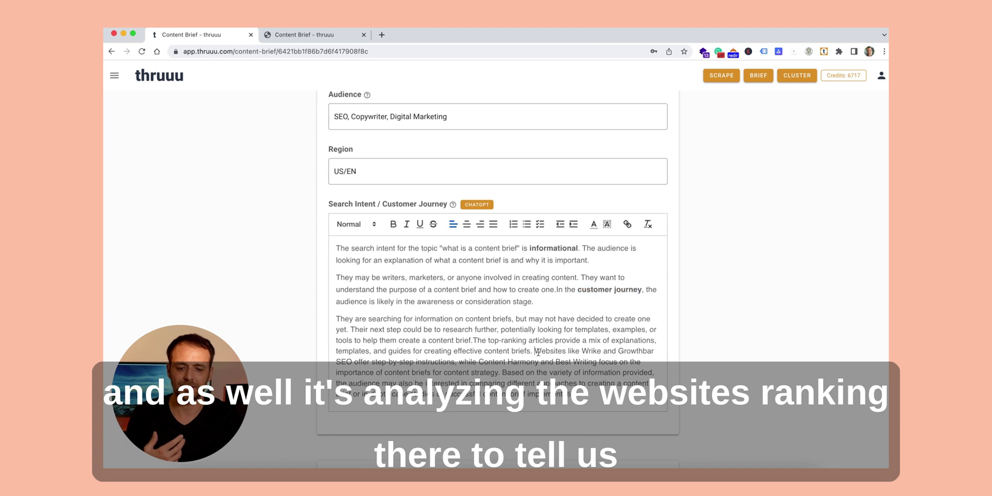
{"action": "key", "text": "Return"}
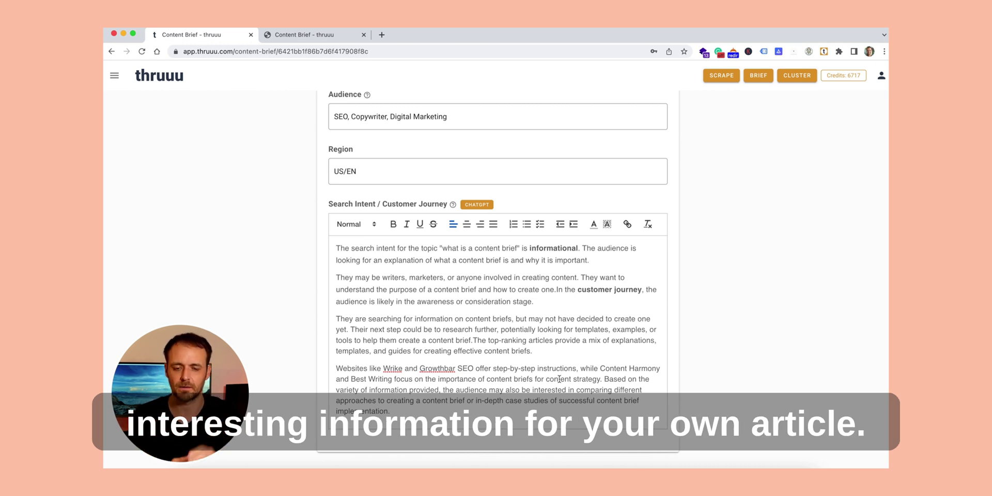
{"action": "scroll", "coordinate": [559, 379], "scroll_direction": "down", "scroll_amount": 6}
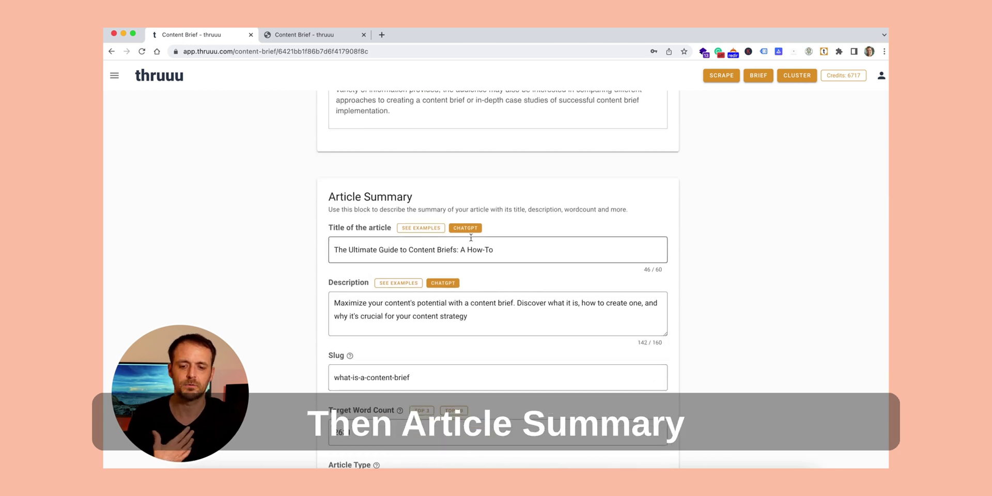
Step: Set the title to 'What Is a Content Brief' from a competitor title, then show competitor descriptions
{"action": "left_click", "coordinate": [436, 229]}
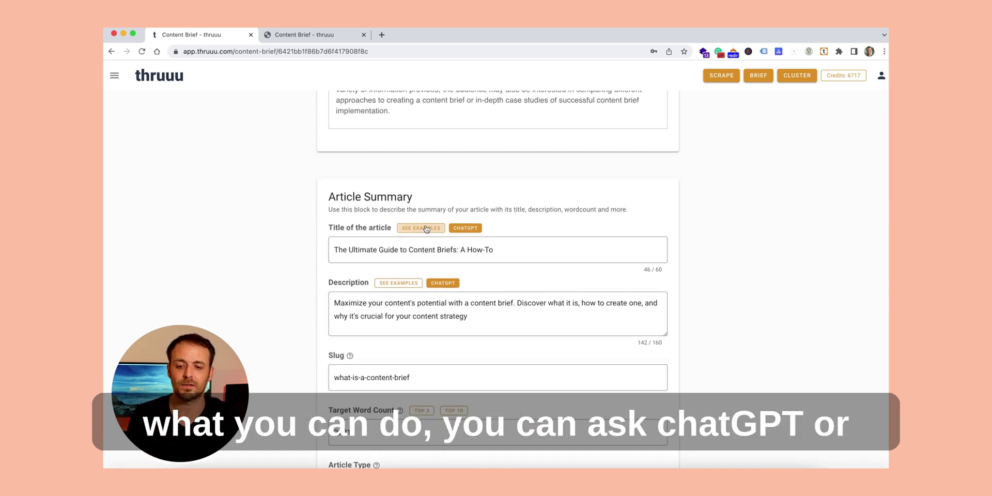
{"action": "scroll", "coordinate": [413, 259], "scroll_direction": "down", "scroll_amount": 2}
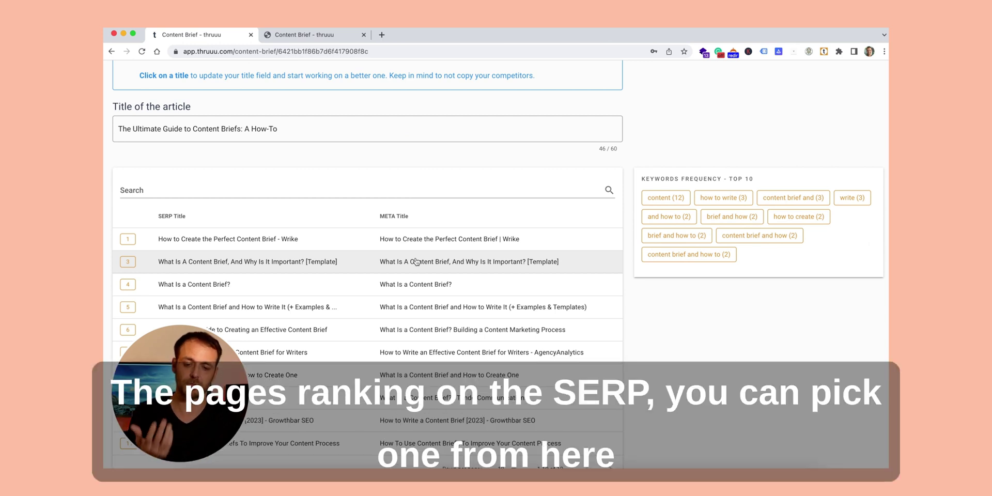
{"action": "left_click", "coordinate": [410, 283]}
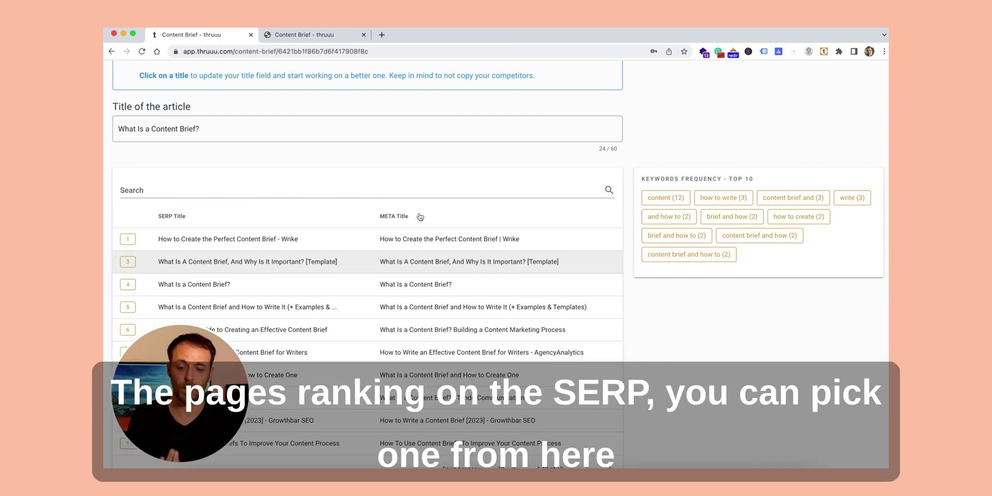
{"action": "left_click", "coordinate": [232, 132]}
{"action": "key", "text": "BackSpace"}
{"action": "scroll", "coordinate": [232, 134], "scroll_direction": "up", "scroll_amount": 1}
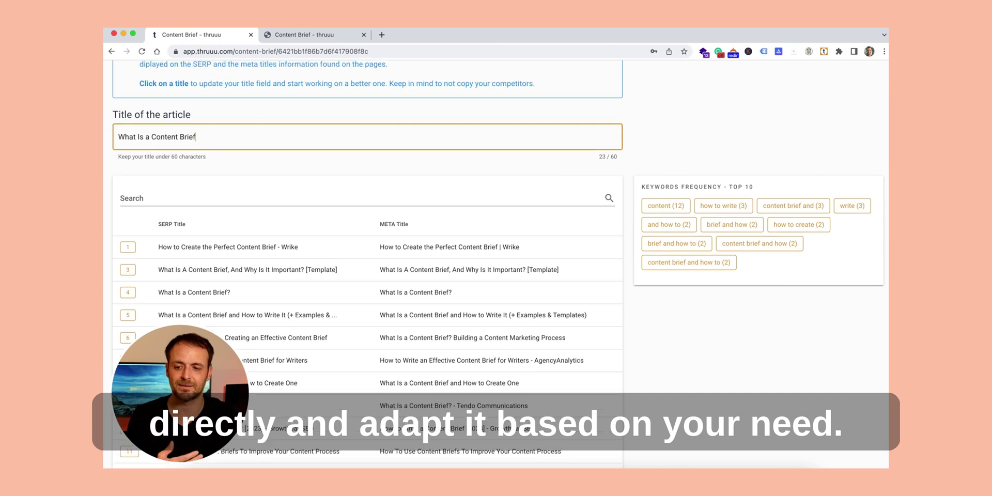
{"action": "scroll", "coordinate": [367, 247], "scroll_direction": "up", "scroll_amount": 2}
{"action": "left_click", "coordinate": [115, 77]}
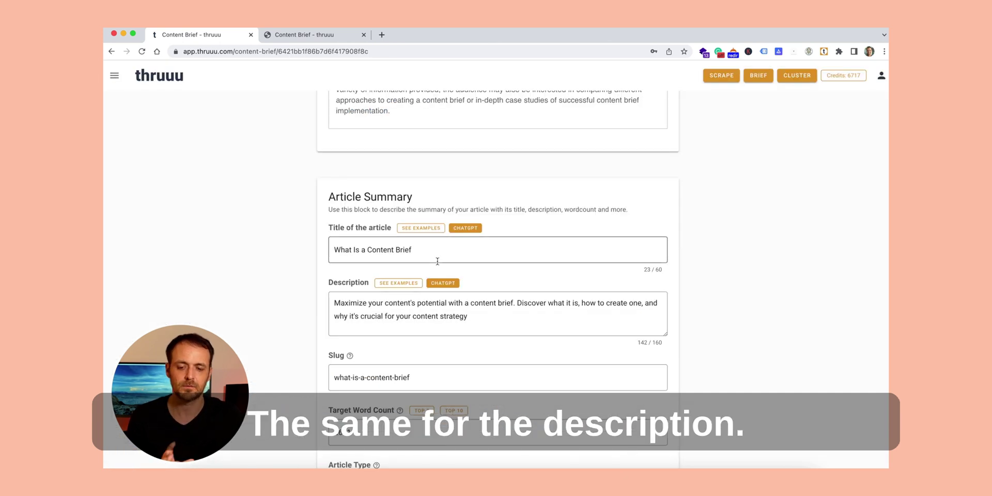
{"action": "left_click", "coordinate": [406, 284]}
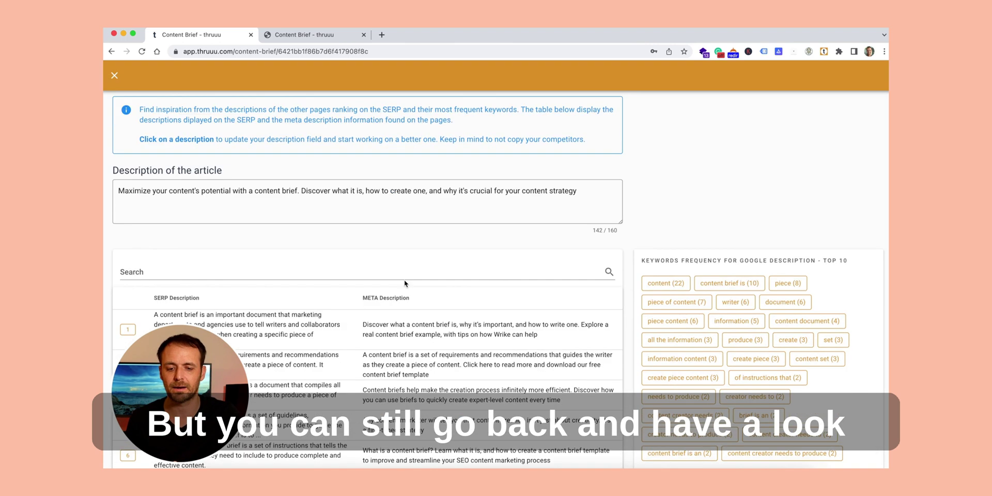
{"action": "scroll", "coordinate": [398, 352], "scroll_direction": "down", "scroll_amount": 4}
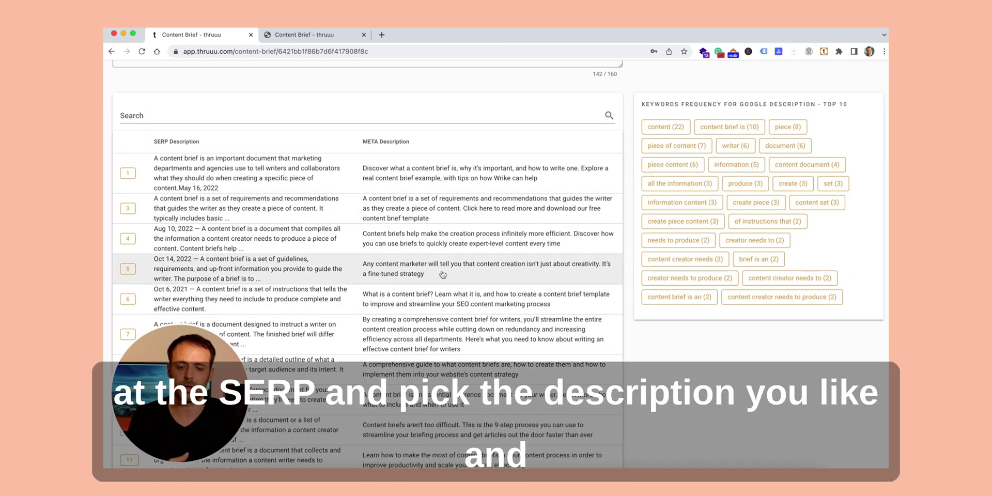
{"action": "scroll", "coordinate": [442, 270], "scroll_direction": "up", "scroll_amount": 3}
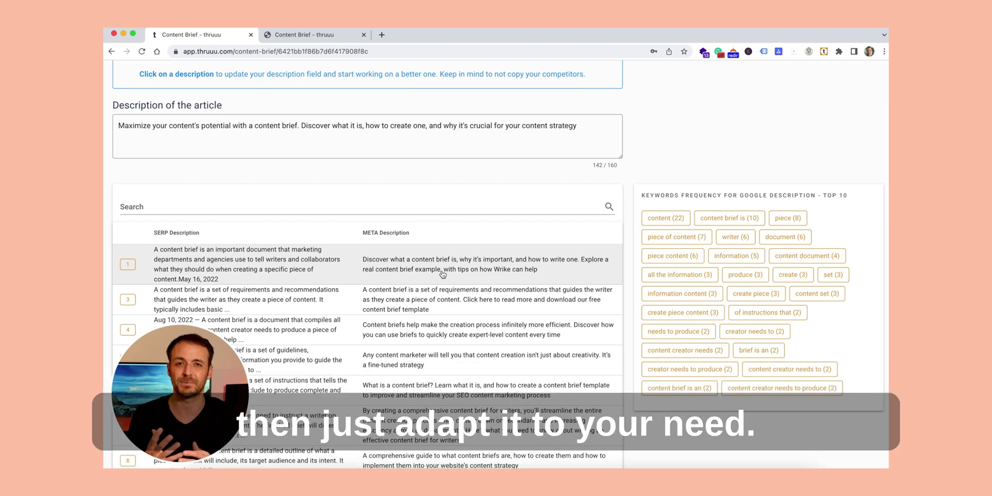
{"action": "scroll", "coordinate": [443, 273], "scroll_direction": "up", "scroll_amount": 2}
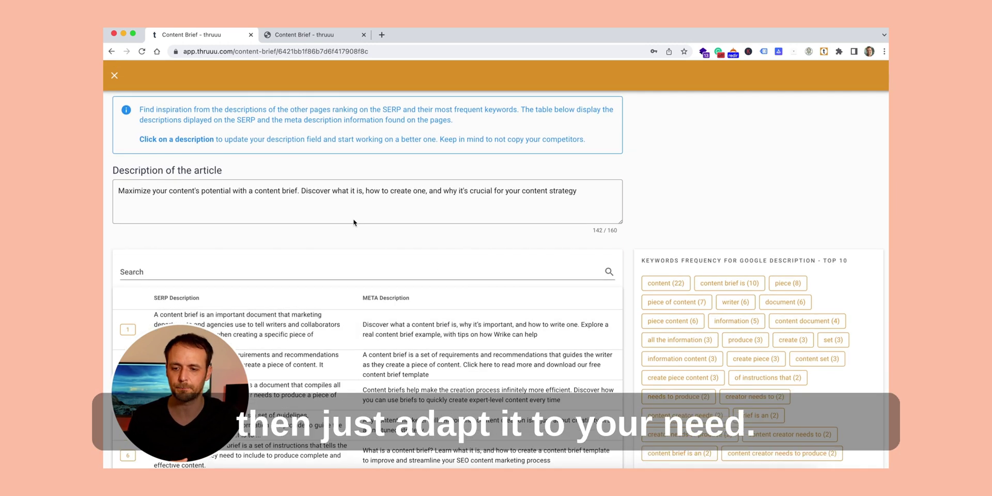
{"action": "left_click", "coordinate": [114, 75]}
{"action": "scroll", "coordinate": [465, 284], "scroll_direction": "down", "scroll_amount": 2}
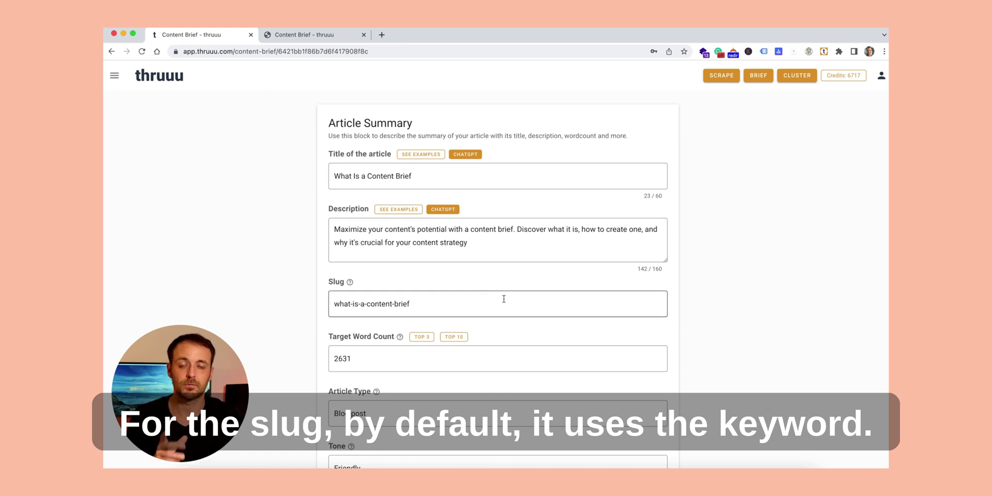
{"action": "scroll", "coordinate": [503, 299], "scroll_direction": "down", "scroll_amount": 2}
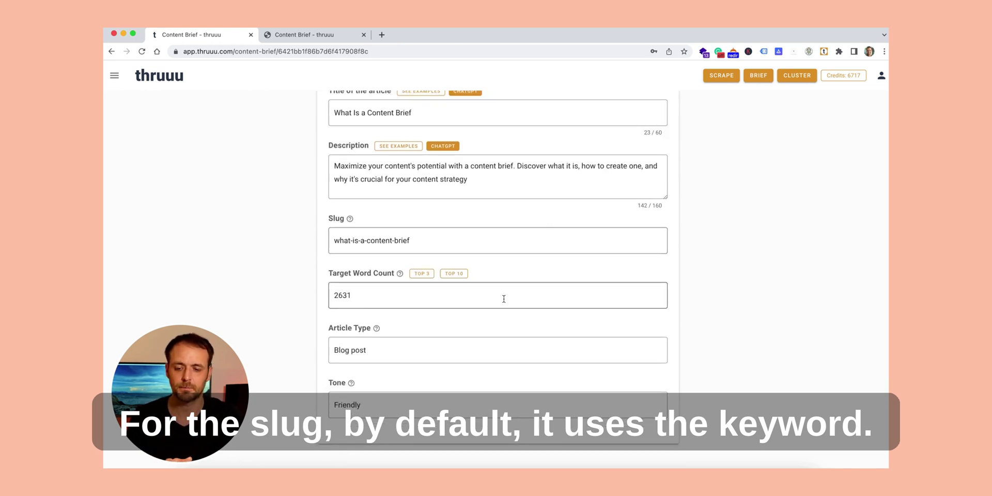
Step: Try the TOP 3 and TOP 10 presets, then change Target Word Count from 2631 to 3000
{"action": "left_click", "coordinate": [421, 273]}
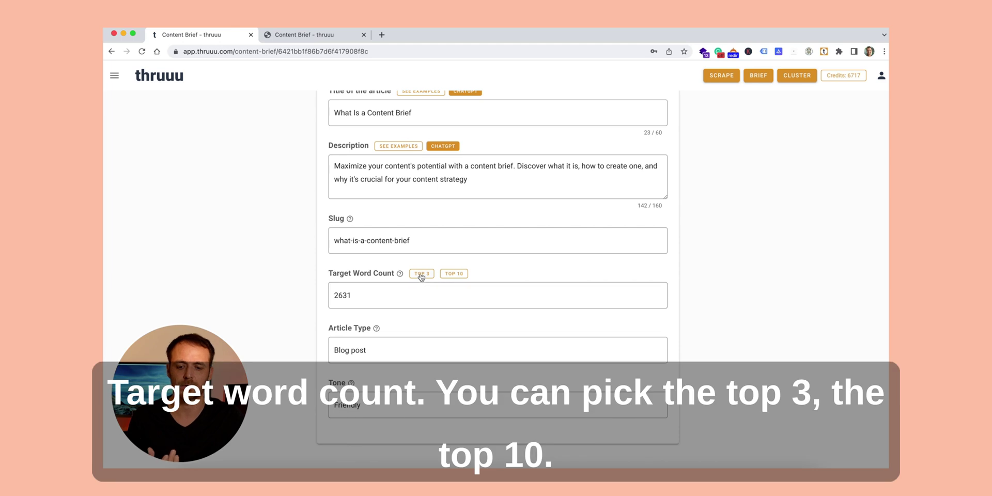
{"action": "left_click", "coordinate": [457, 275]}
{"action": "left_click", "coordinate": [365, 295]}
{"action": "double_click", "coordinate": [364, 294]}
{"action": "type", "text": "3"}
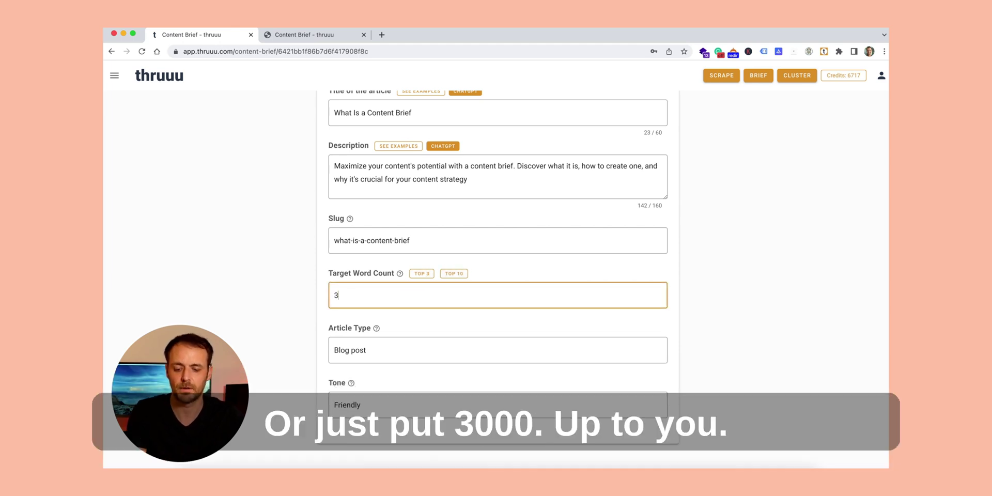
{"action": "type", "text": "000"}
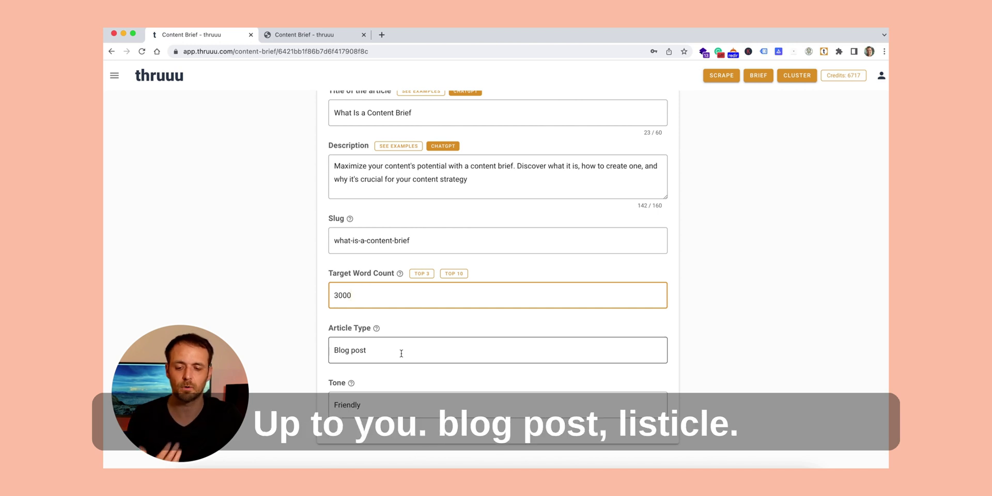
{"action": "scroll", "coordinate": [400, 353], "scroll_direction": "down", "scroll_amount": 2}
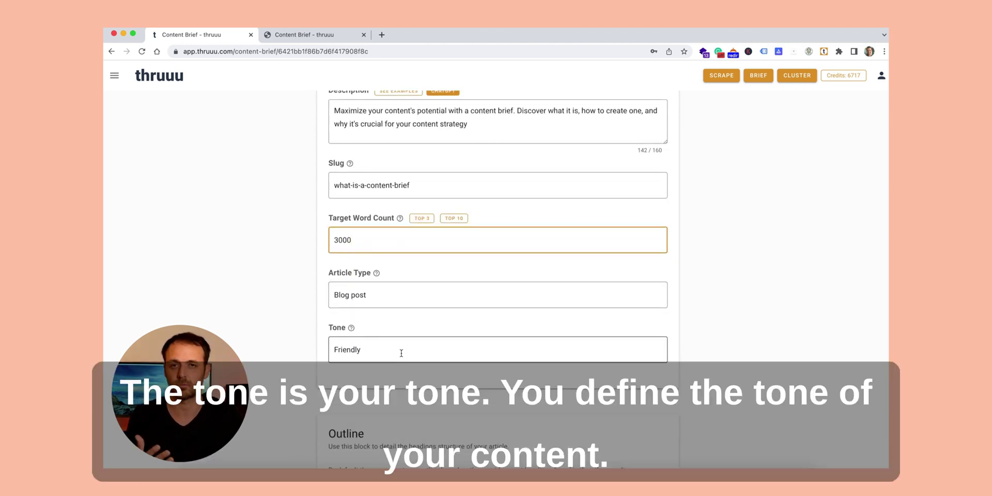
{"action": "scroll", "coordinate": [401, 353], "scroll_direction": "down", "scroll_amount": 3}
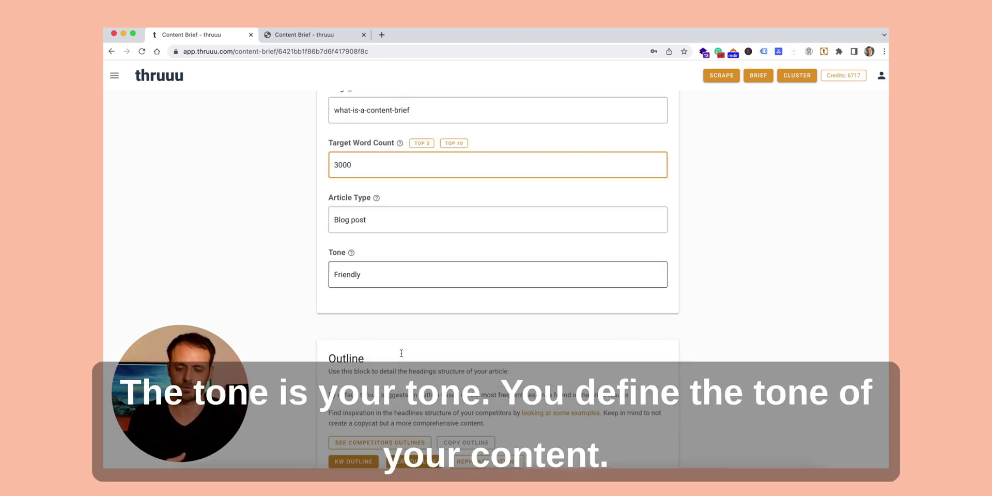
{"action": "scroll", "coordinate": [401, 353], "scroll_direction": "down", "scroll_amount": 10}
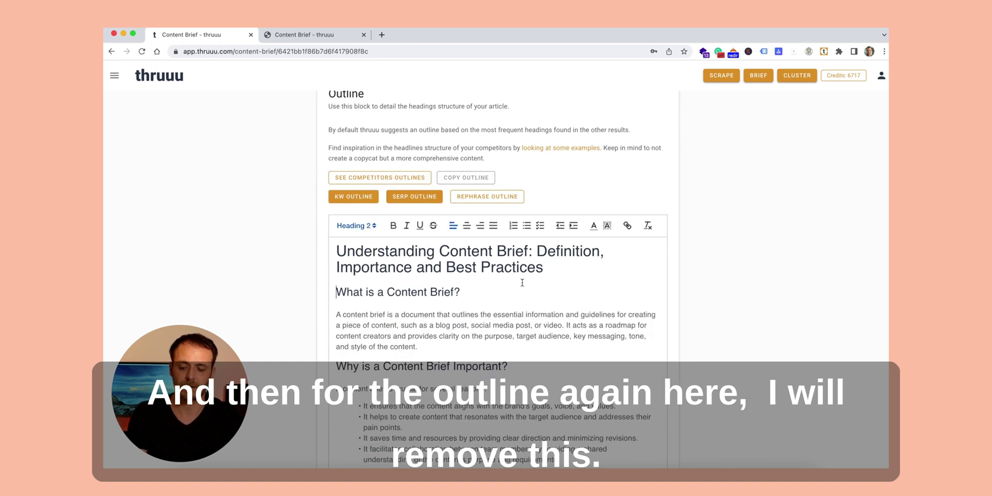
Step: Clear the generated outline and add four competitor H2s, from 'What is a content brief?' to 'SEO content brief template'
{"action": "key", "text": "ctrl+a"}
{"action": "key", "text": "BackSpace"}
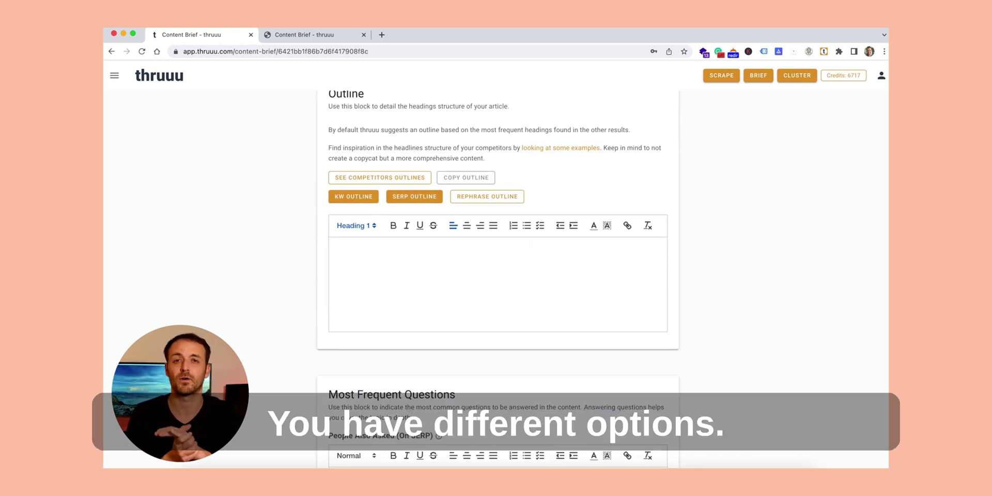
{"action": "left_click", "coordinate": [386, 177]}
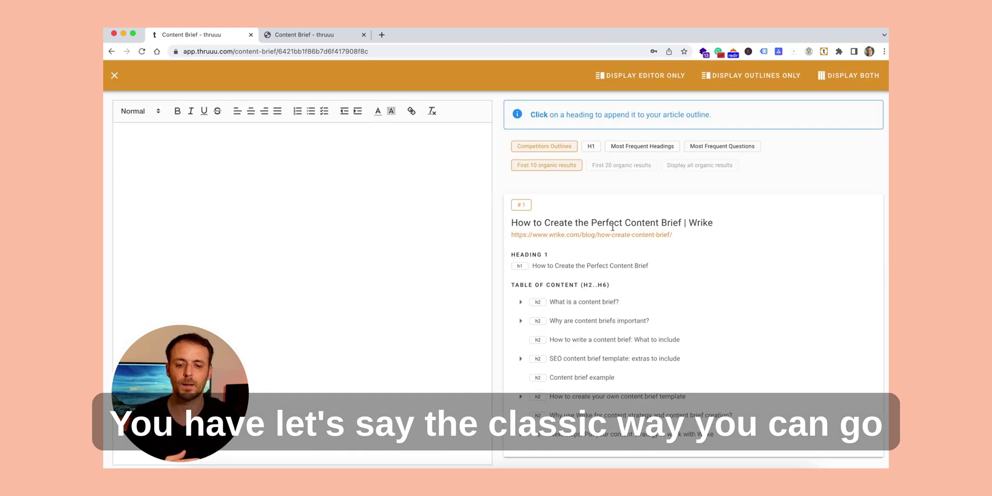
{"action": "scroll", "coordinate": [613, 228], "scroll_direction": "down", "scroll_amount": 5}
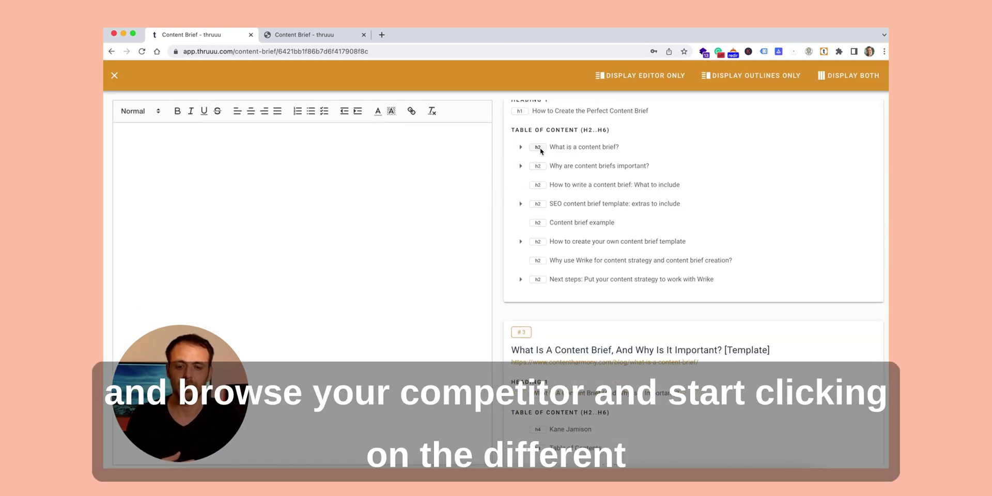
{"action": "left_click", "coordinate": [540, 151]}
{"action": "left_click", "coordinate": [540, 166]}
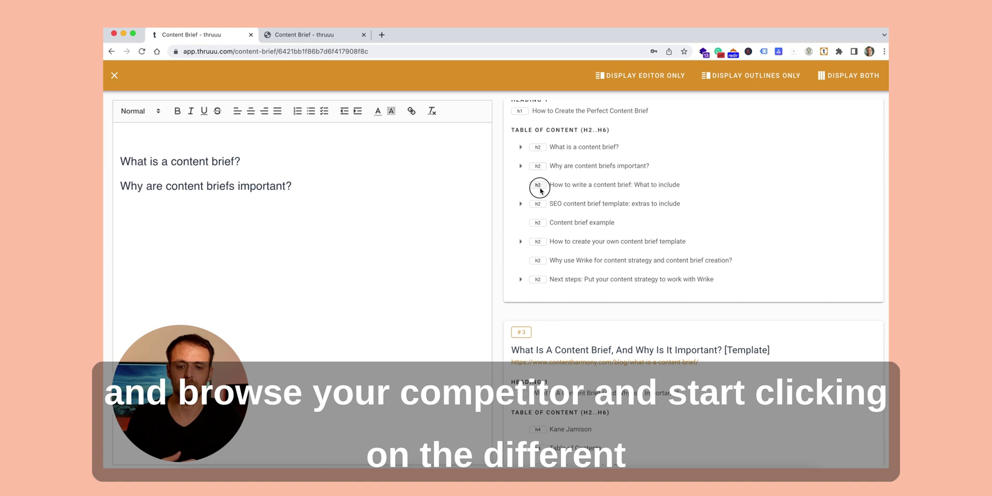
{"action": "left_click", "coordinate": [539, 185]}
{"action": "left_click", "coordinate": [539, 204]}
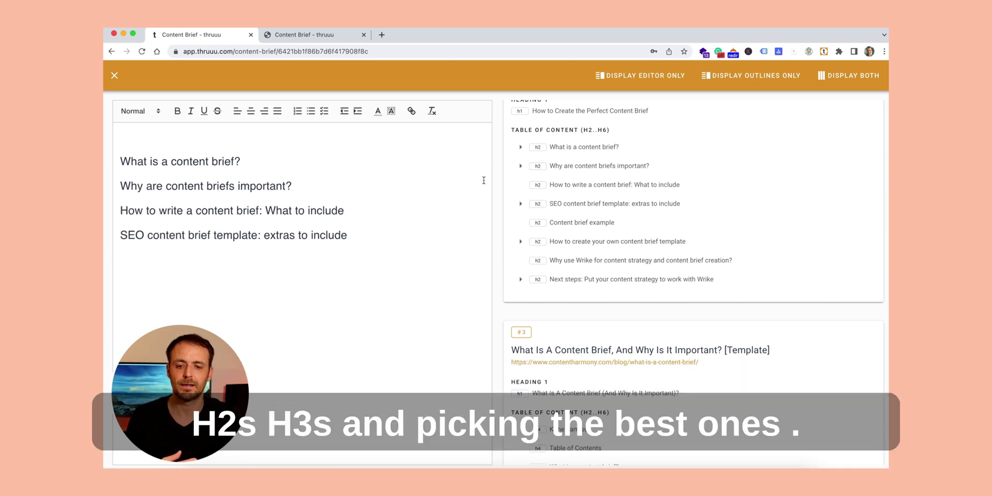
Step: Append three most frequent headings, including 'Content brief example' and 'How to Write a Content Brief'
{"action": "scroll", "coordinate": [567, 187], "scroll_direction": "up", "scroll_amount": 5}
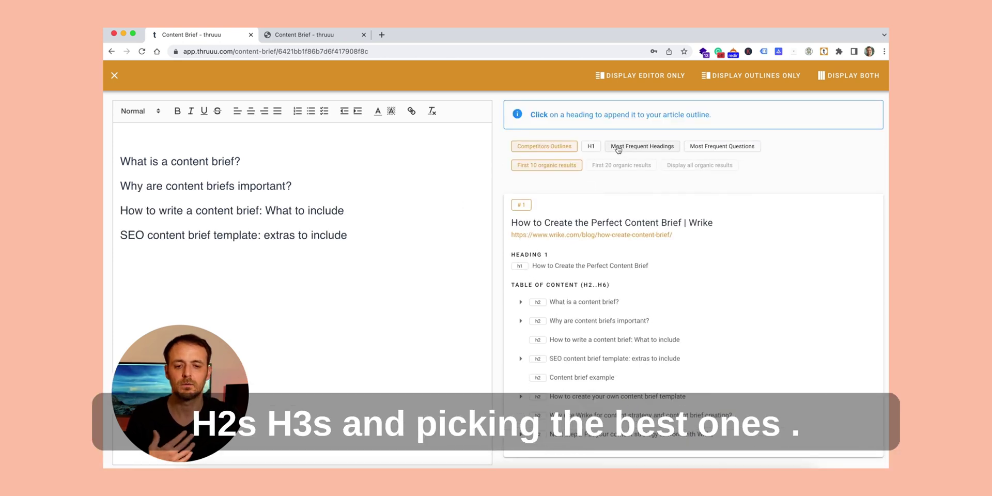
{"action": "left_click", "coordinate": [618, 147]}
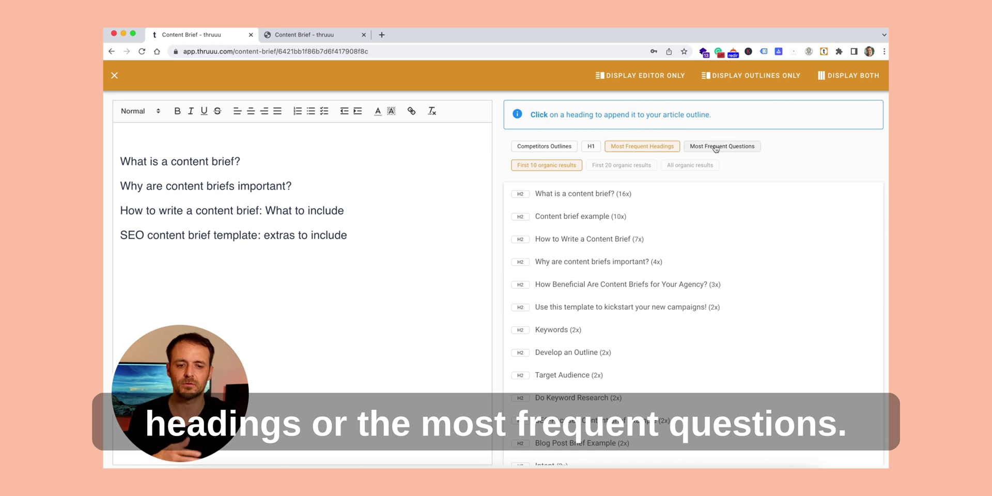
{"action": "left_click", "coordinate": [520, 194]}
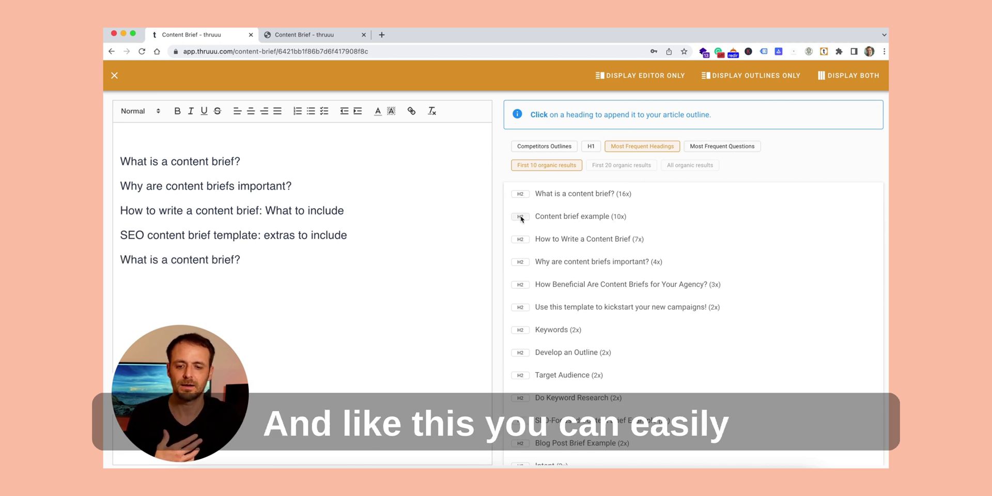
{"action": "left_click", "coordinate": [521, 217]}
{"action": "left_click", "coordinate": [520, 240]}
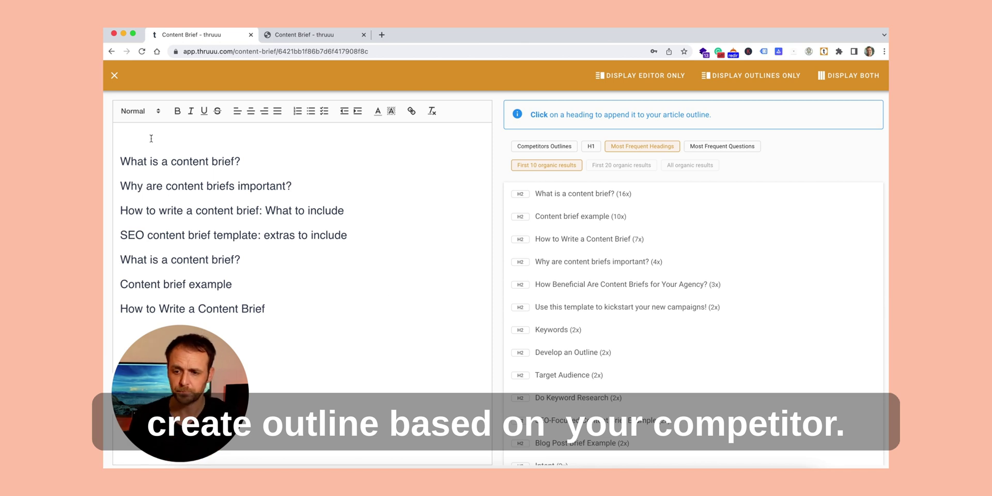
{"action": "left_click", "coordinate": [115, 76]}
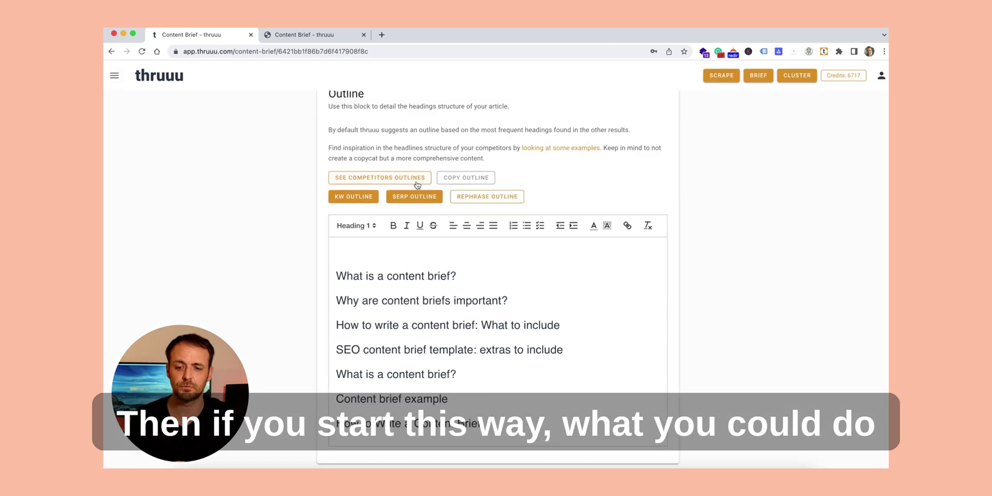
Step: Delete the outline's empty first line and apply the Rephrase Outline rewording of all headings
{"action": "left_click", "coordinate": [341, 271]}
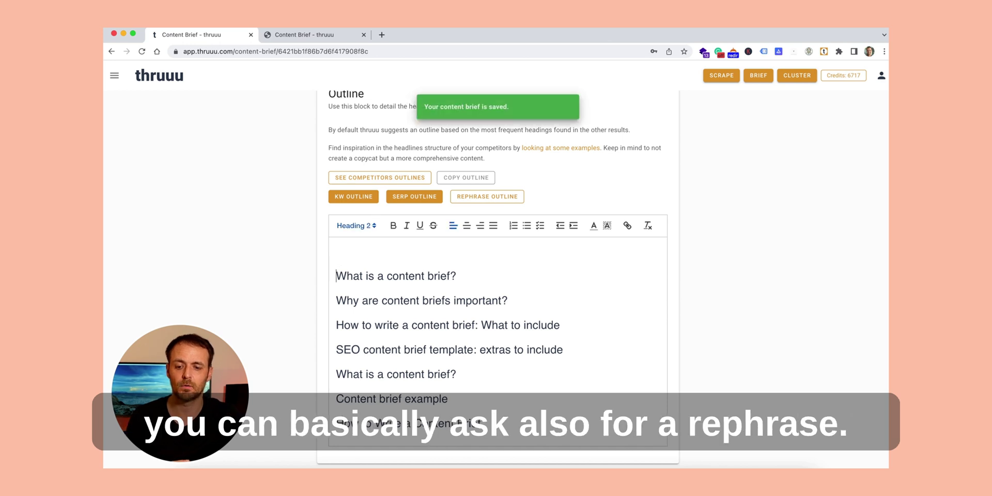
{"action": "key", "text": "BackSpace"}
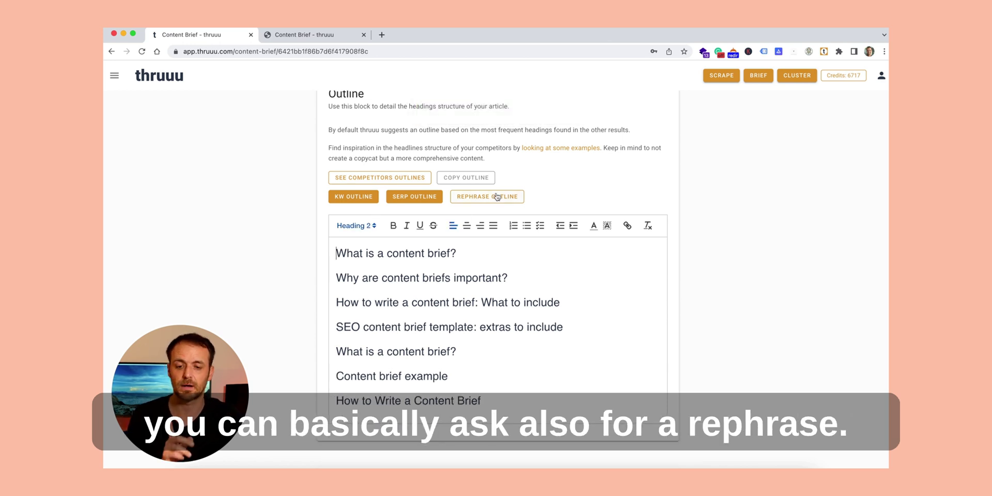
{"action": "left_click", "coordinate": [507, 200]}
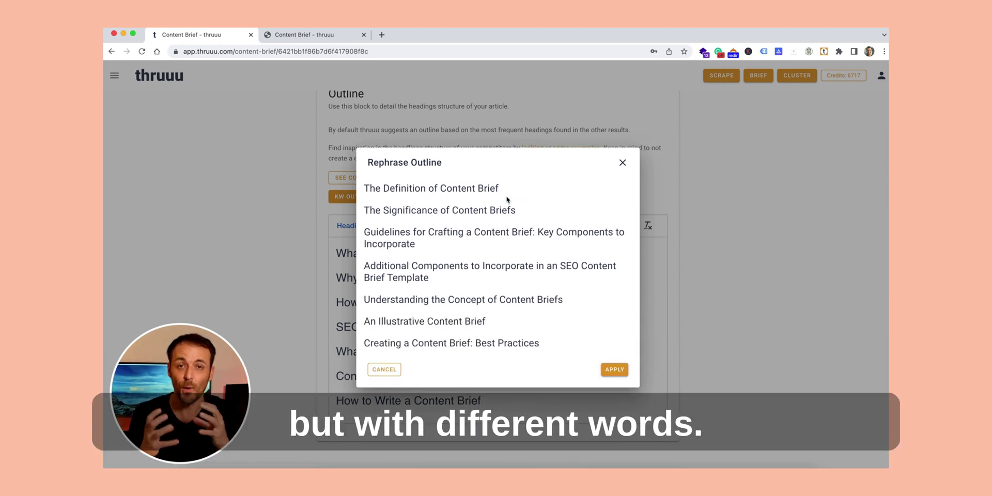
{"action": "left_click", "coordinate": [614, 369]}
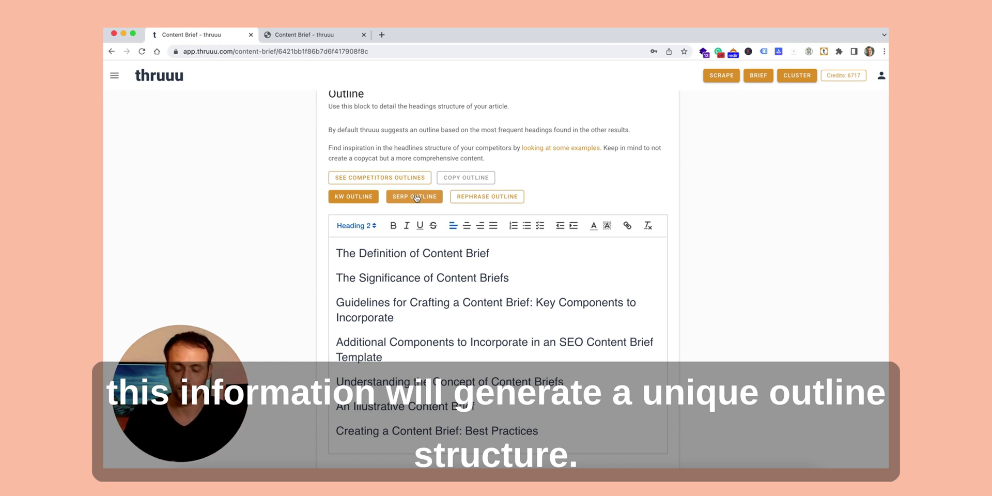
{"action": "scroll", "coordinate": [415, 198], "scroll_direction": "down", "scroll_amount": 2}
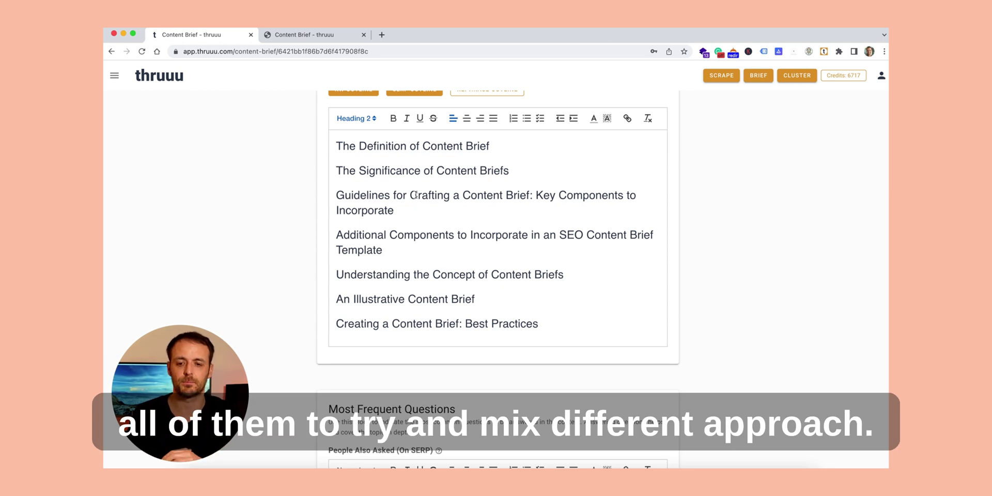
{"action": "scroll", "coordinate": [415, 196], "scroll_direction": "down", "scroll_amount": 4}
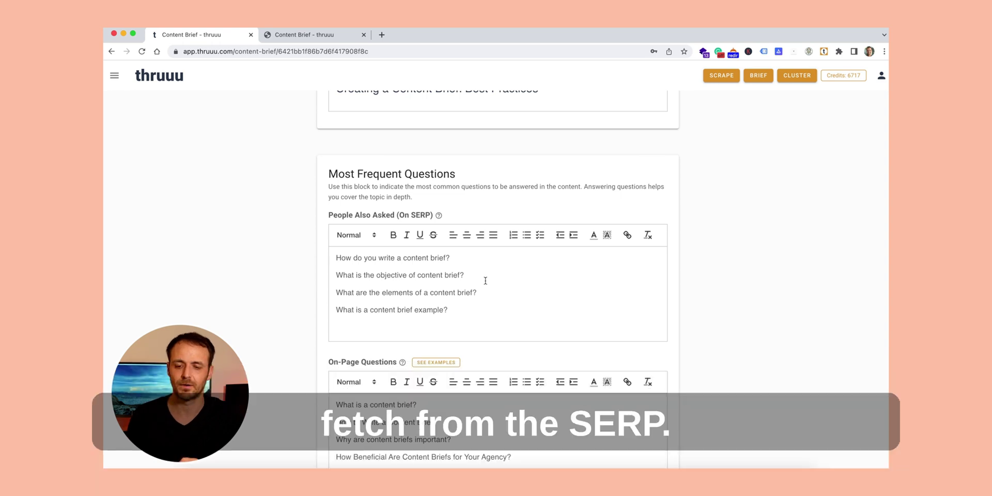
{"action": "scroll", "coordinate": [485, 281], "scroll_direction": "down", "scroll_amount": 4}
{"action": "scroll", "coordinate": [485, 281], "scroll_direction": "down", "scroll_amount": 2}
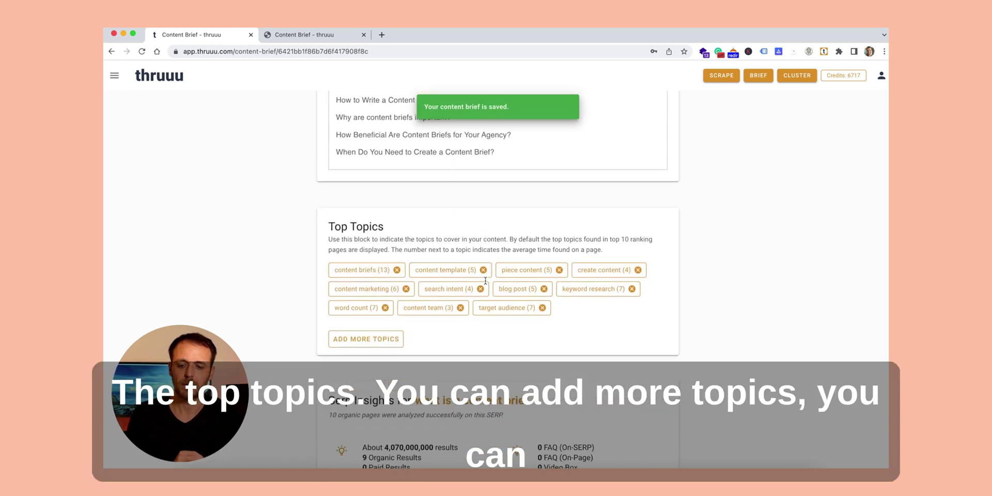
{"action": "left_click", "coordinate": [364, 339]}
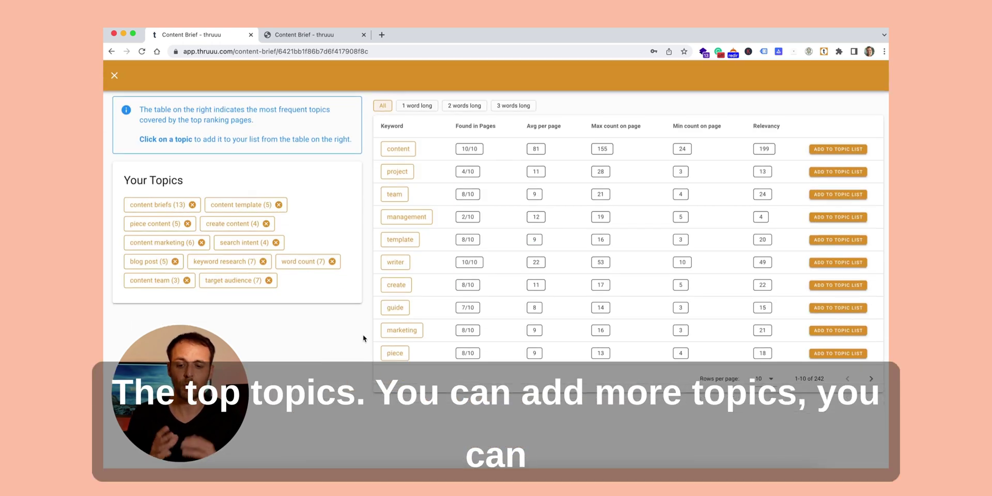
{"action": "left_click", "coordinate": [469, 106]}
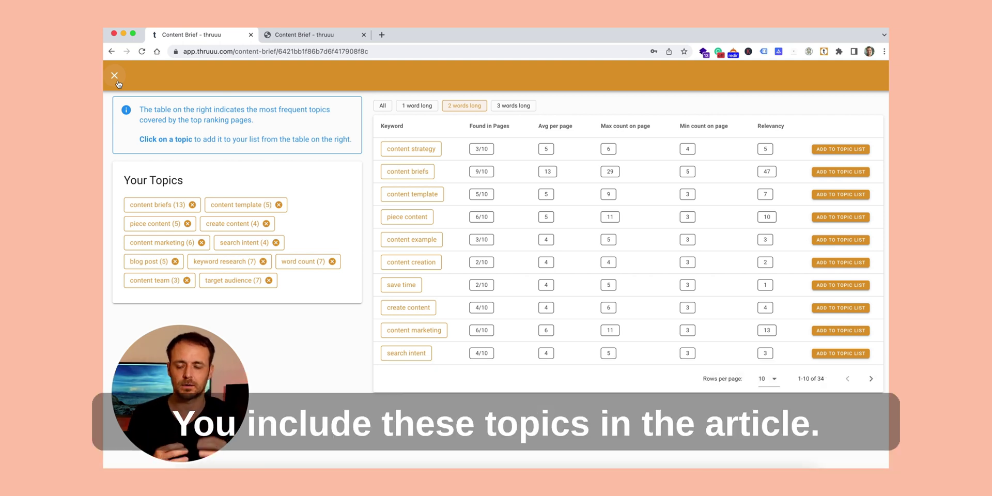
{"action": "left_click", "coordinate": [115, 76]}
{"action": "scroll", "coordinate": [501, 230], "scroll_direction": "down", "scroll_amount": 4}
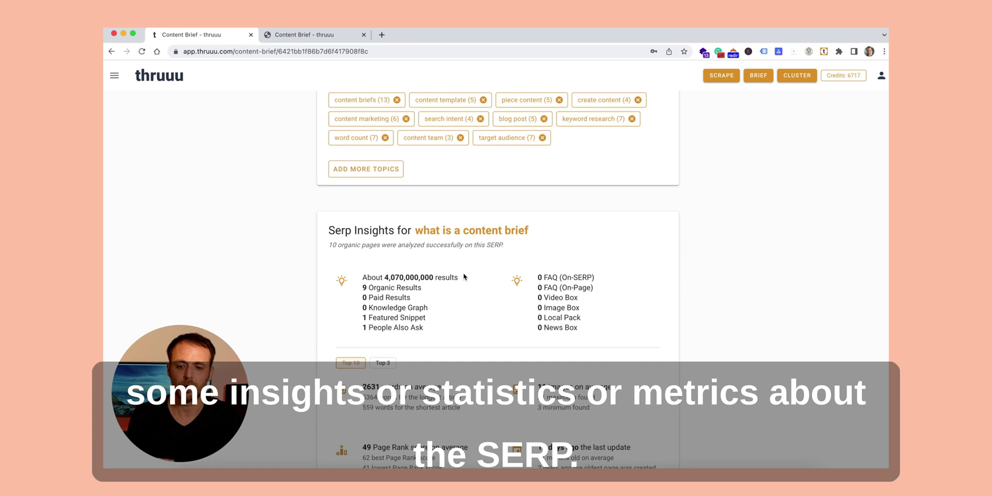
{"action": "scroll", "coordinate": [465, 277], "scroll_direction": "down", "scroll_amount": 2}
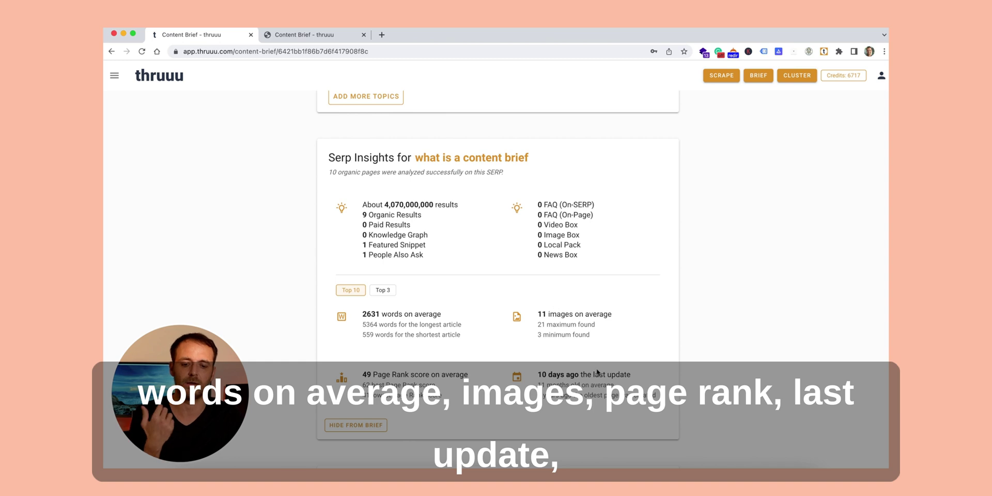
{"action": "scroll", "coordinate": [521, 341], "scroll_direction": "down", "scroll_amount": 6}
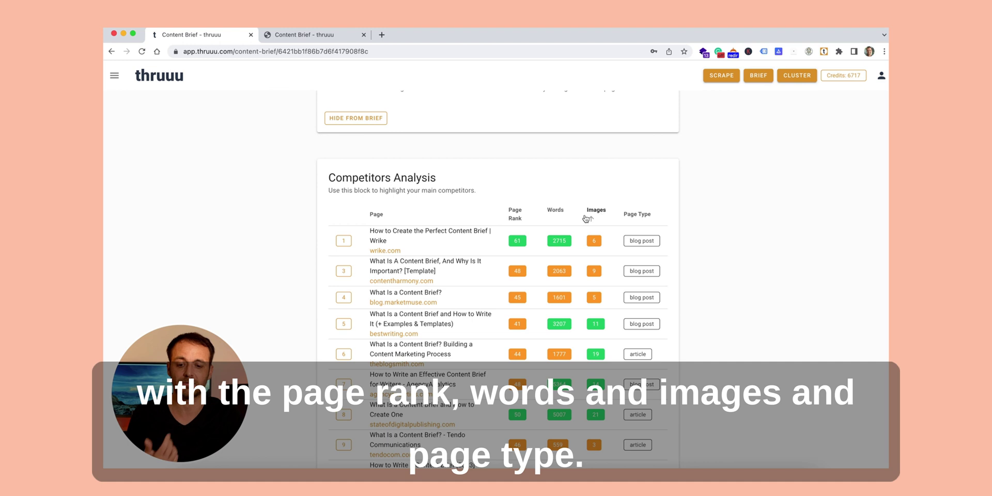
{"action": "scroll", "coordinate": [523, 237], "scroll_direction": "down", "scroll_amount": 5}
{"action": "scroll", "coordinate": [523, 237], "scroll_direction": "down", "scroll_amount": 4}
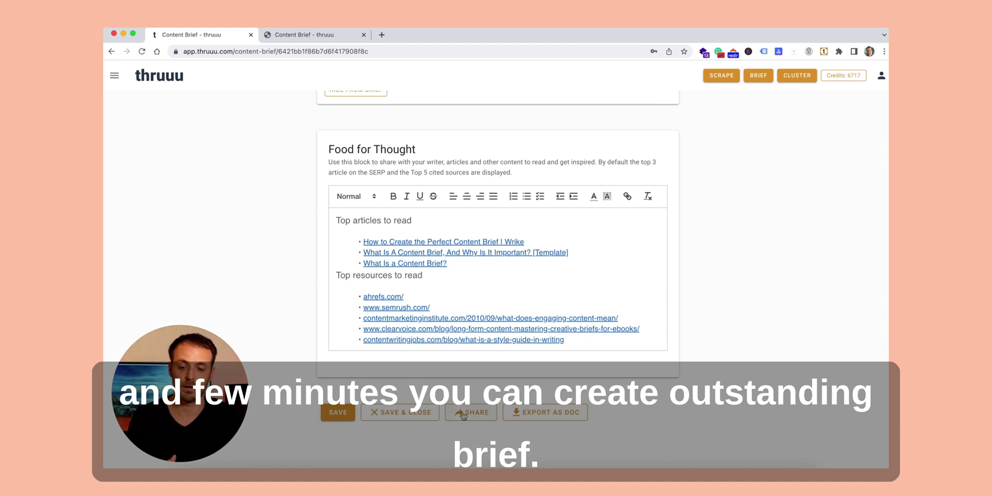
Step: Open the brief's public Share page and scroll through the 'what is a content brief' brief
{"action": "left_click", "coordinate": [464, 416]}
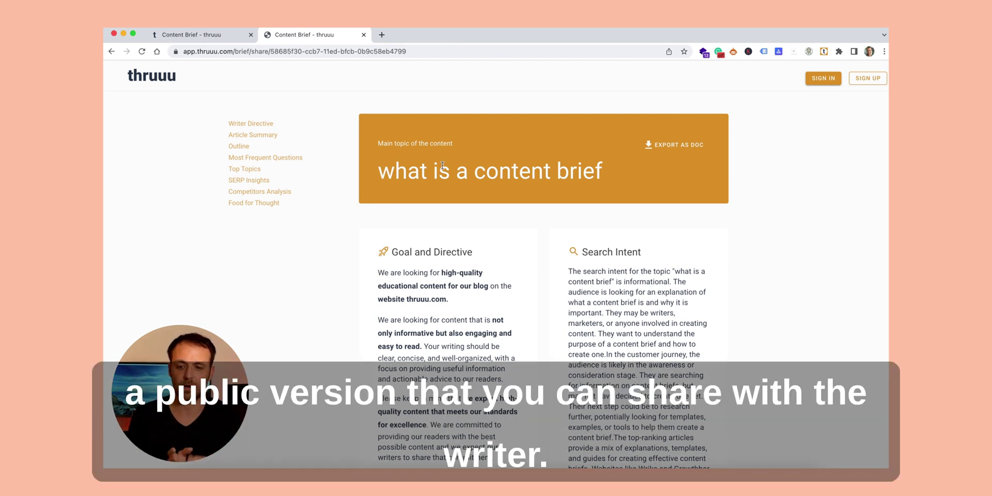
{"action": "scroll", "coordinate": [510, 193], "scroll_direction": "down", "scroll_amount": 10}
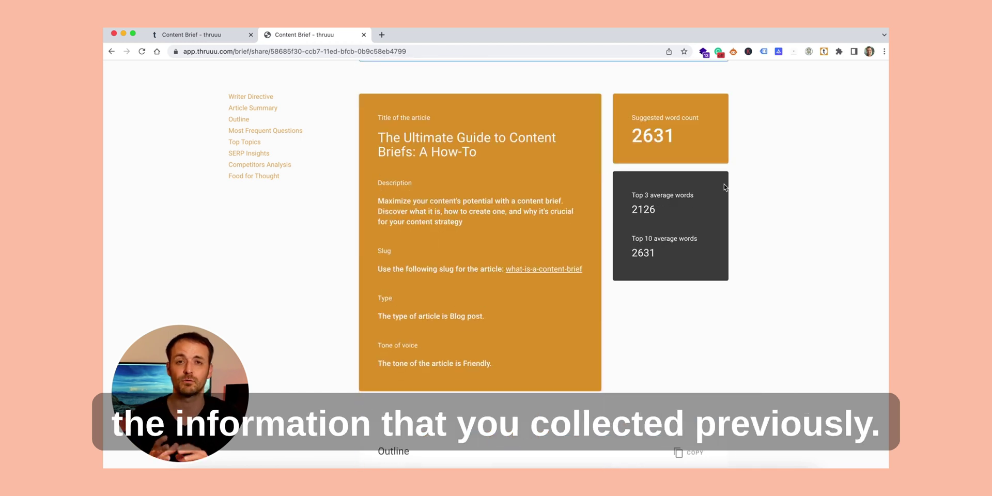
{"action": "scroll", "coordinate": [725, 187], "scroll_direction": "up", "scroll_amount": 1}
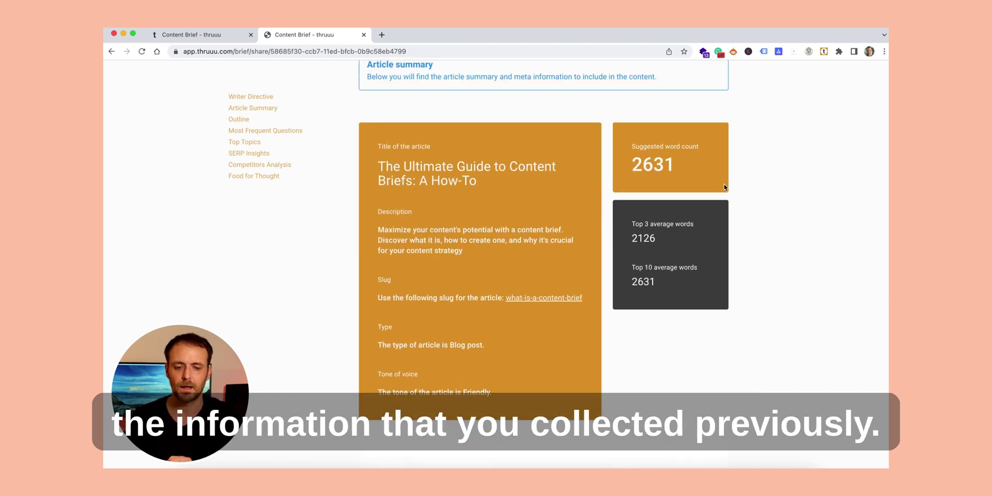
{"action": "scroll", "coordinate": [725, 187], "scroll_direction": "up", "scroll_amount": 10}
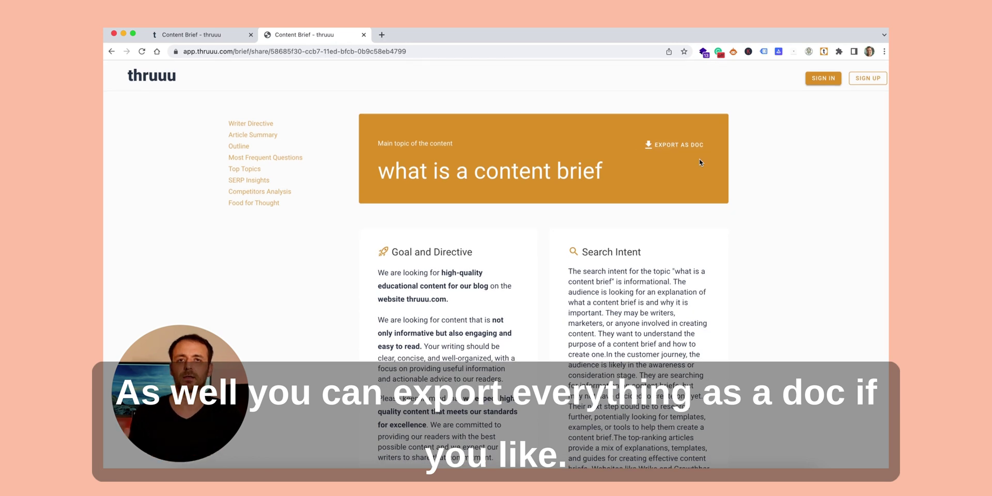